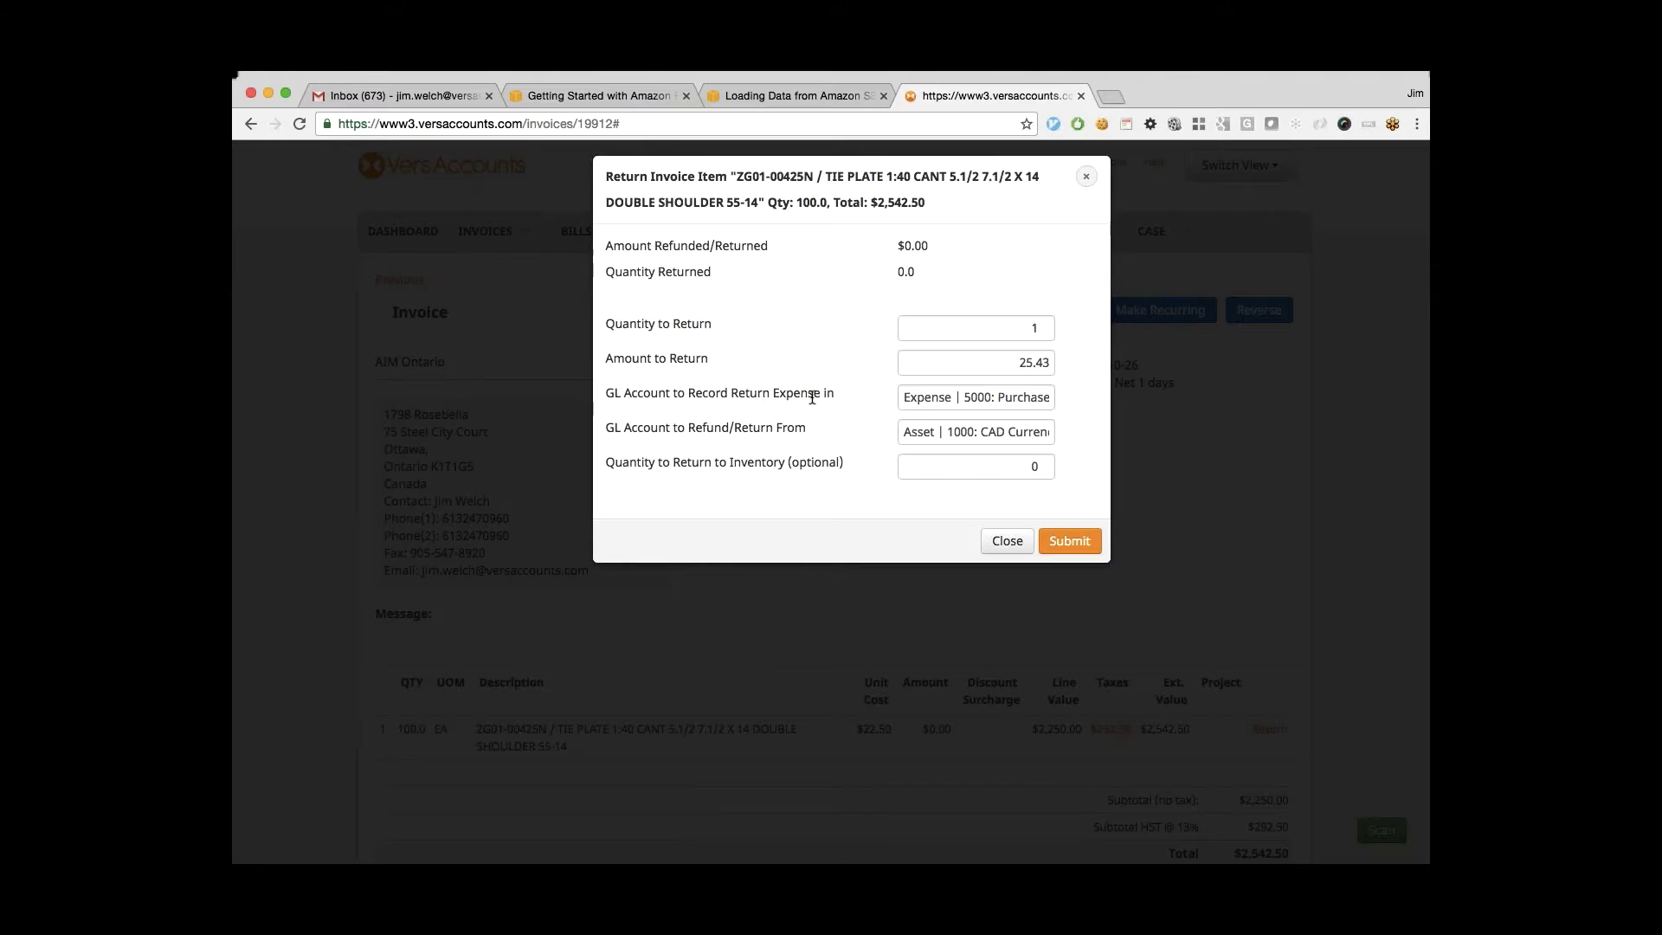
Set the GL account for recording the return expense to Revenue | 8002: Trade sales of goods and services, and try submitting the return.
left_click_drag(831, 394, 603, 399)
double_click(927, 398)
triple_click(937, 397)
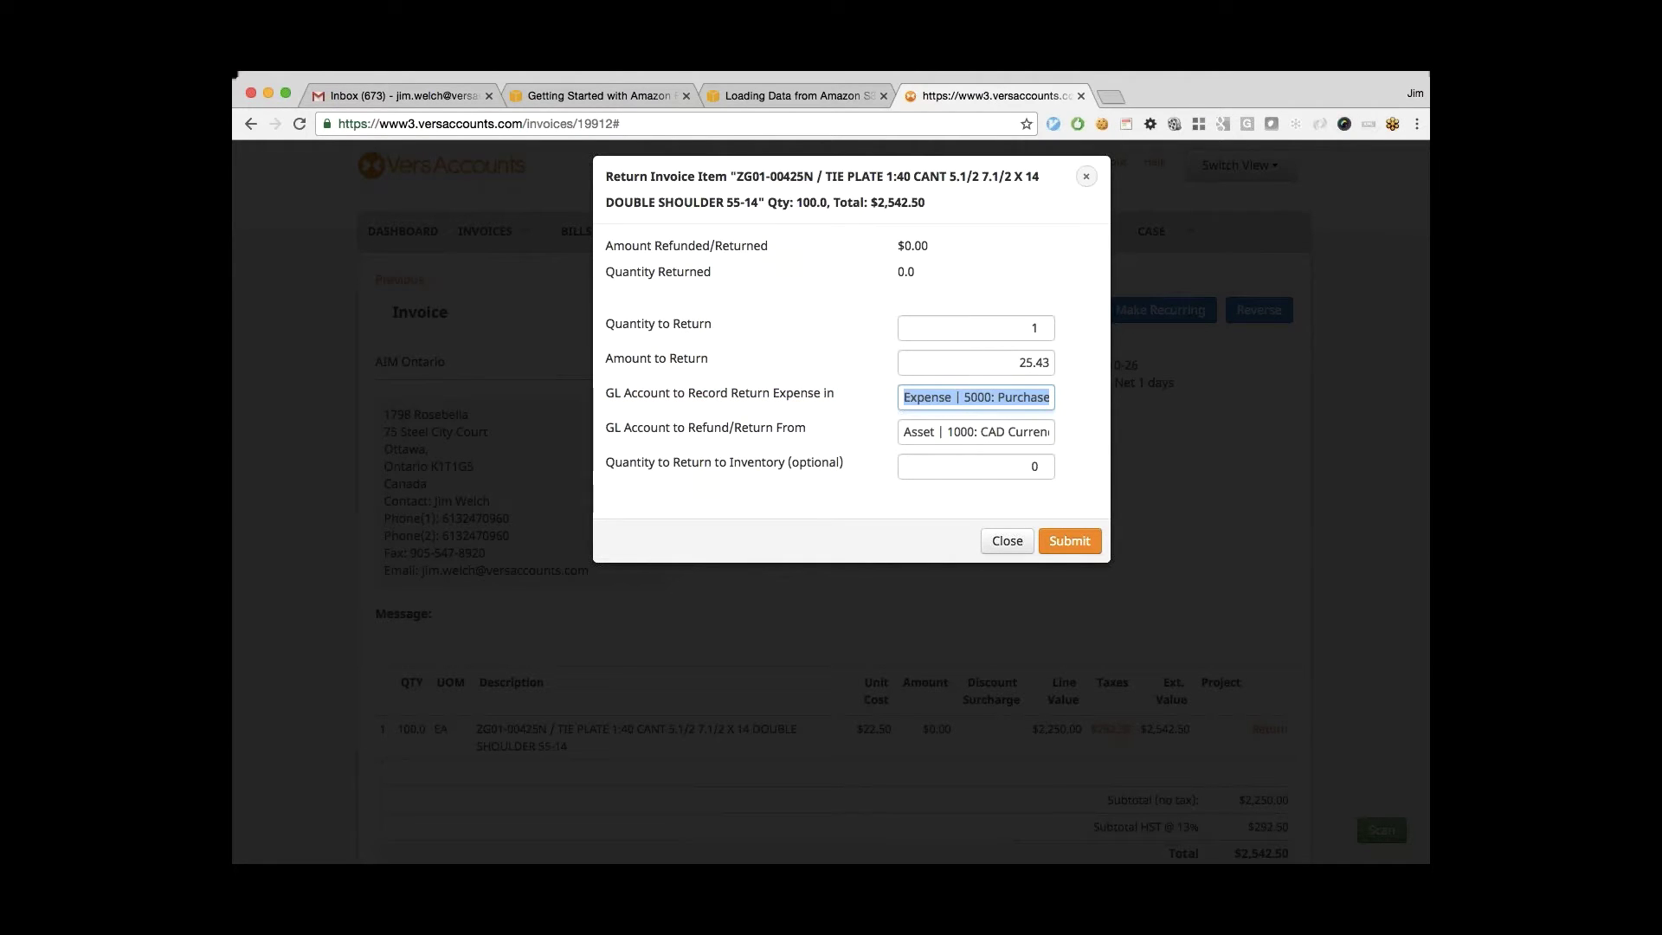
type("revene")
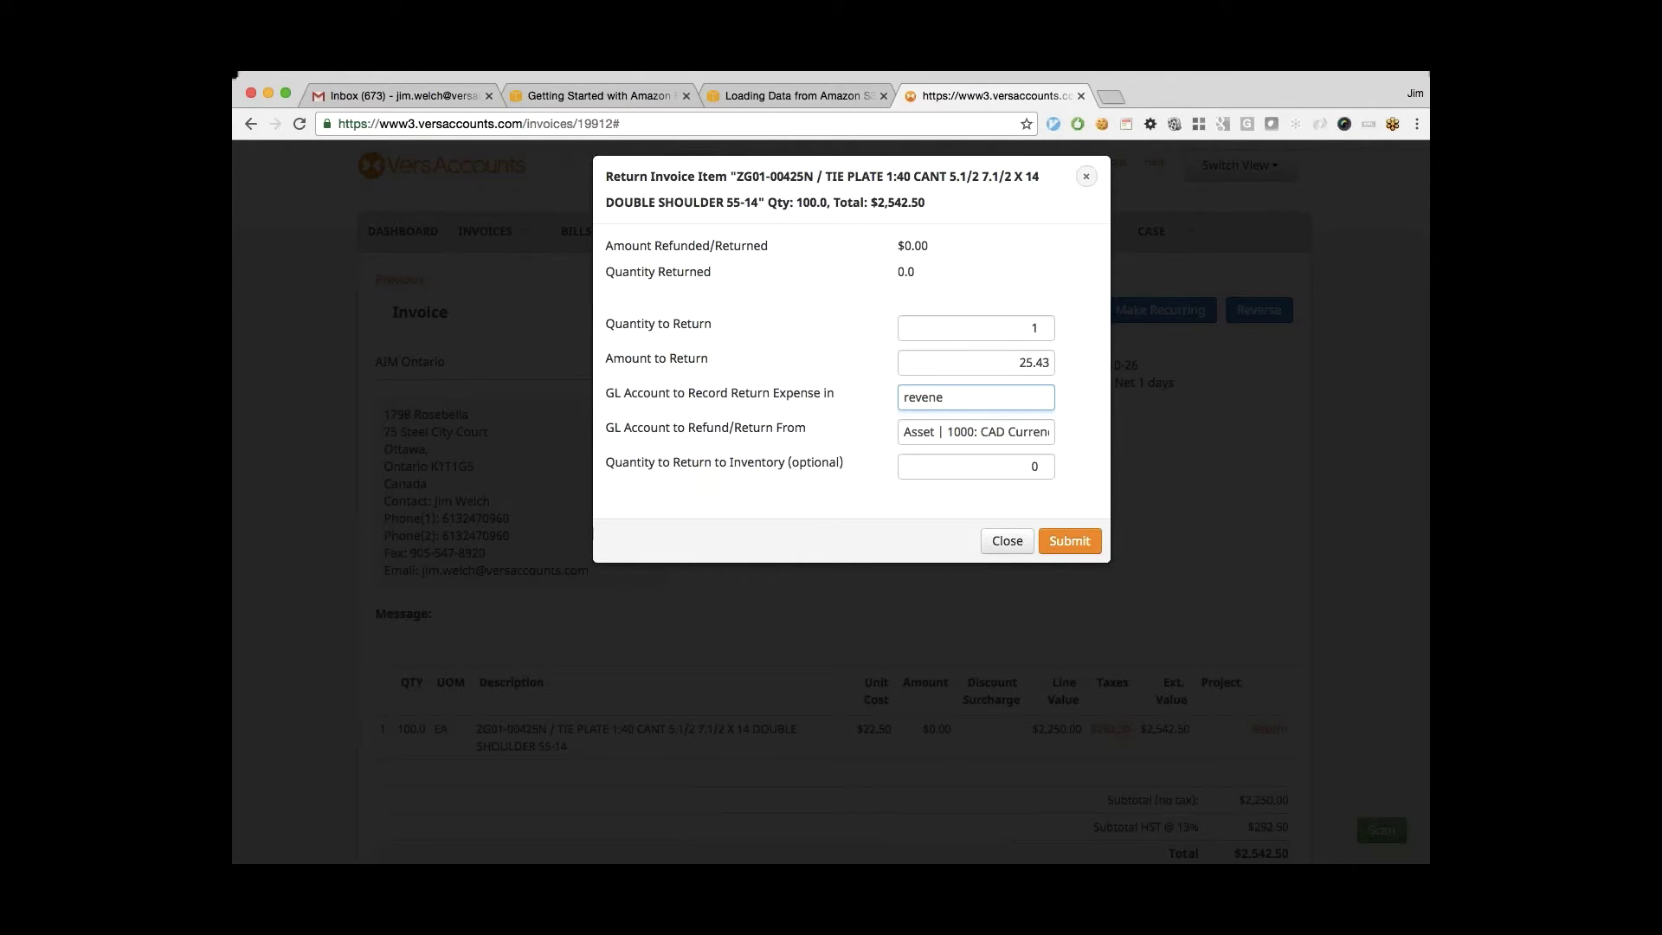
key("BackSpace")
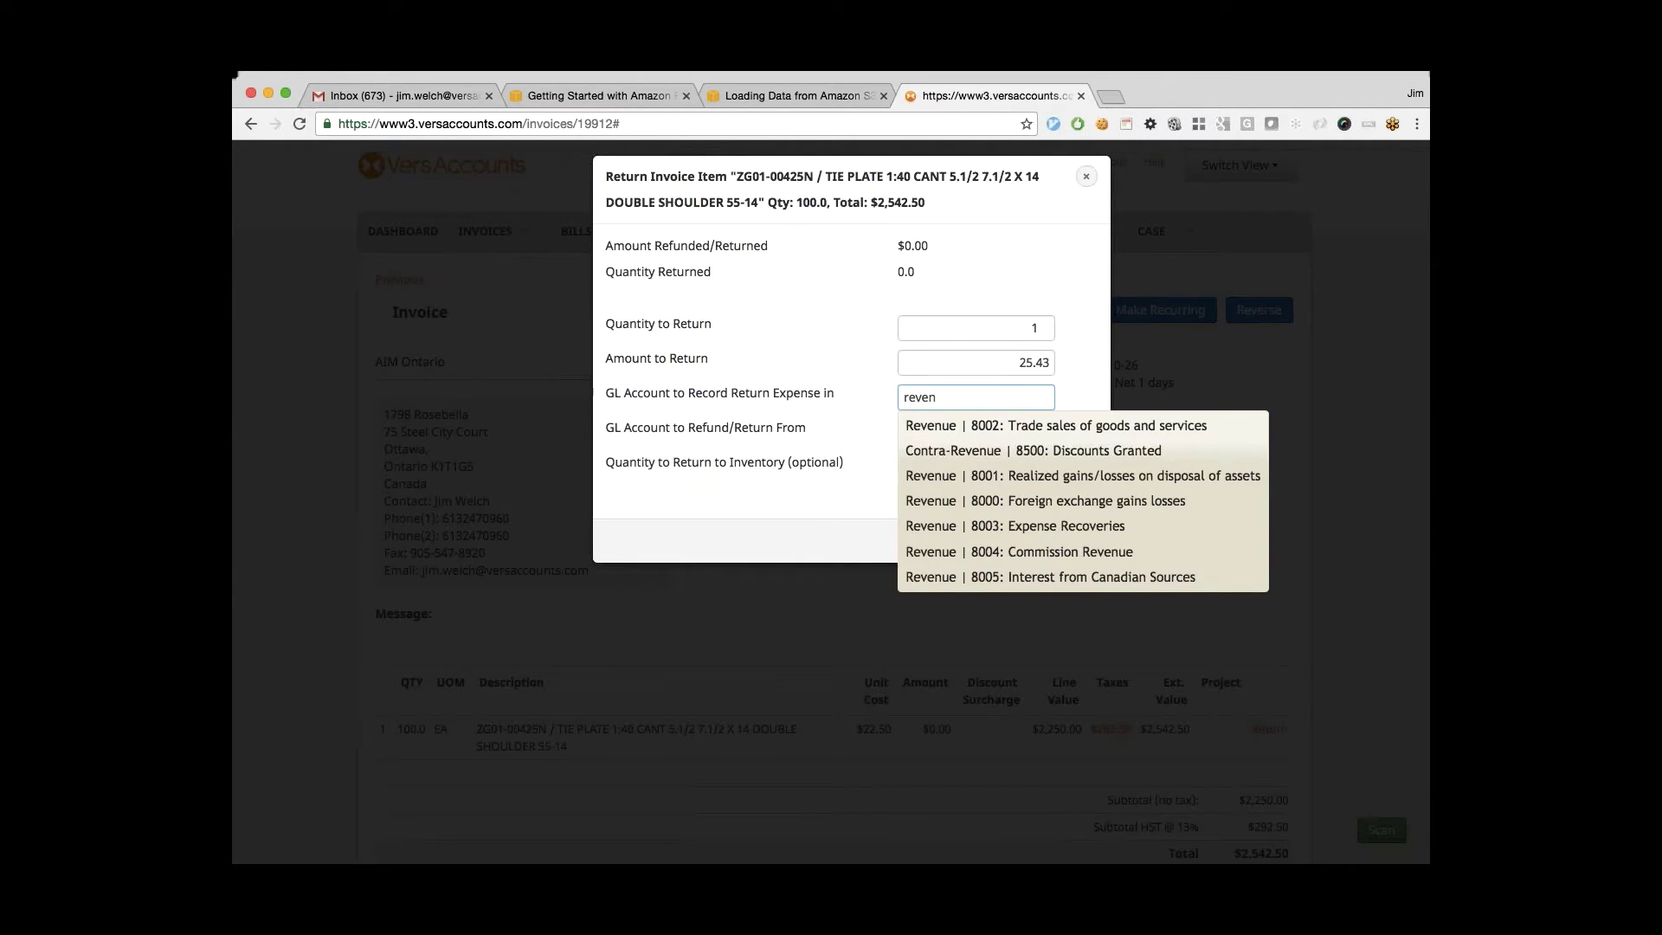
left_click(957, 421)
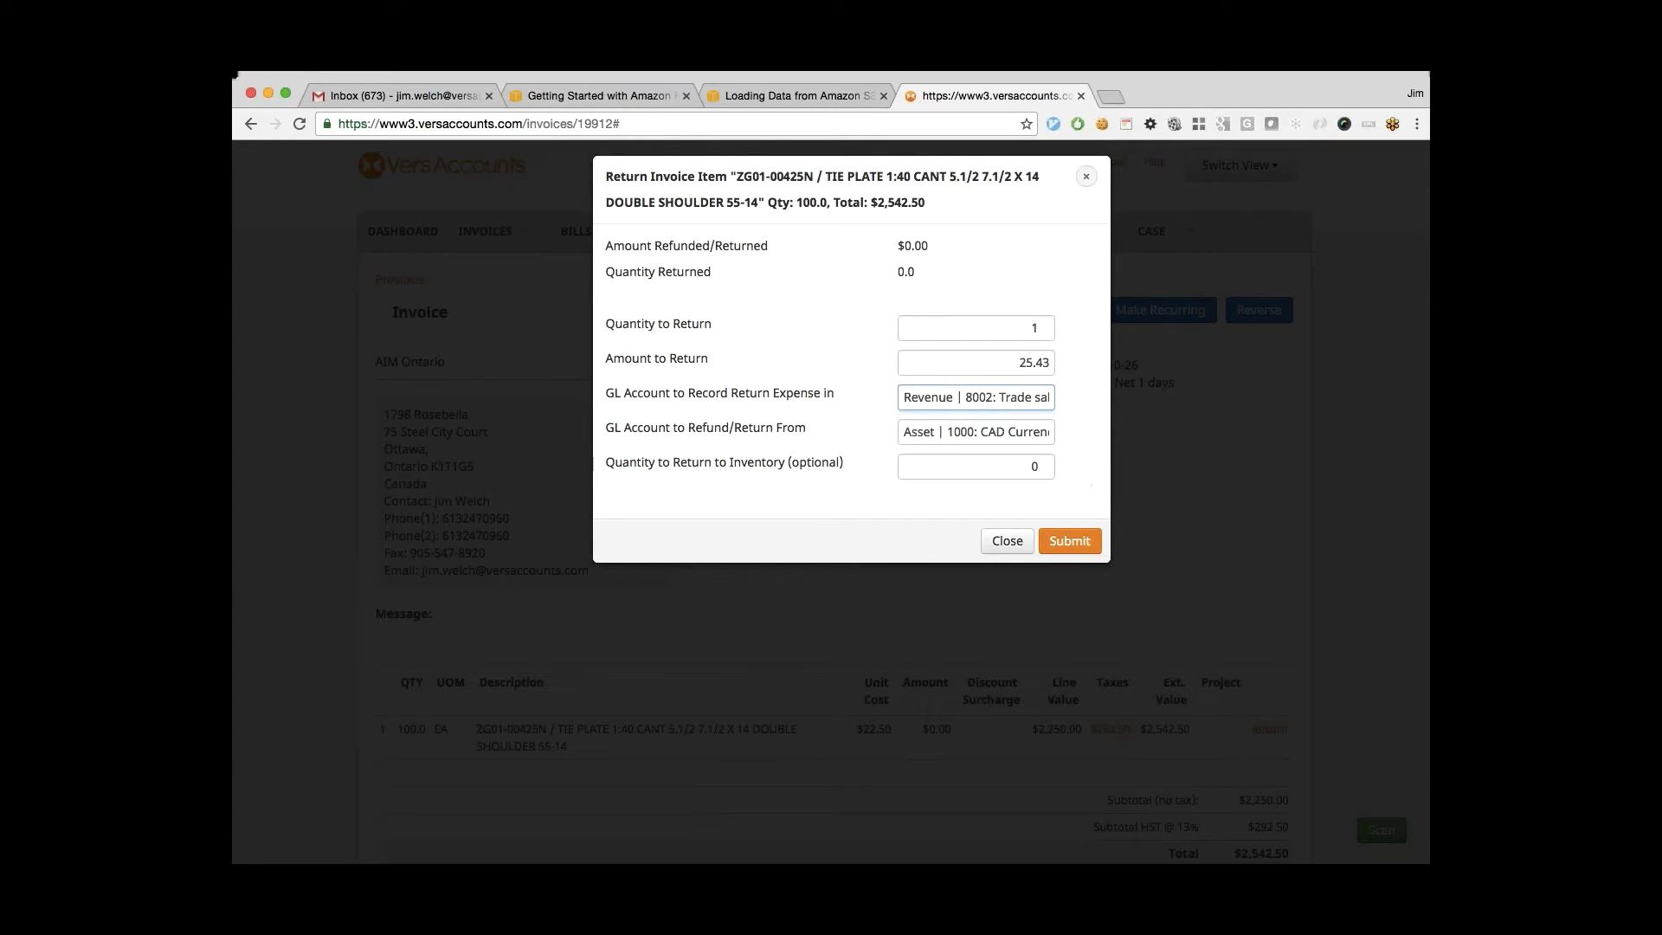
left_click(1072, 543)
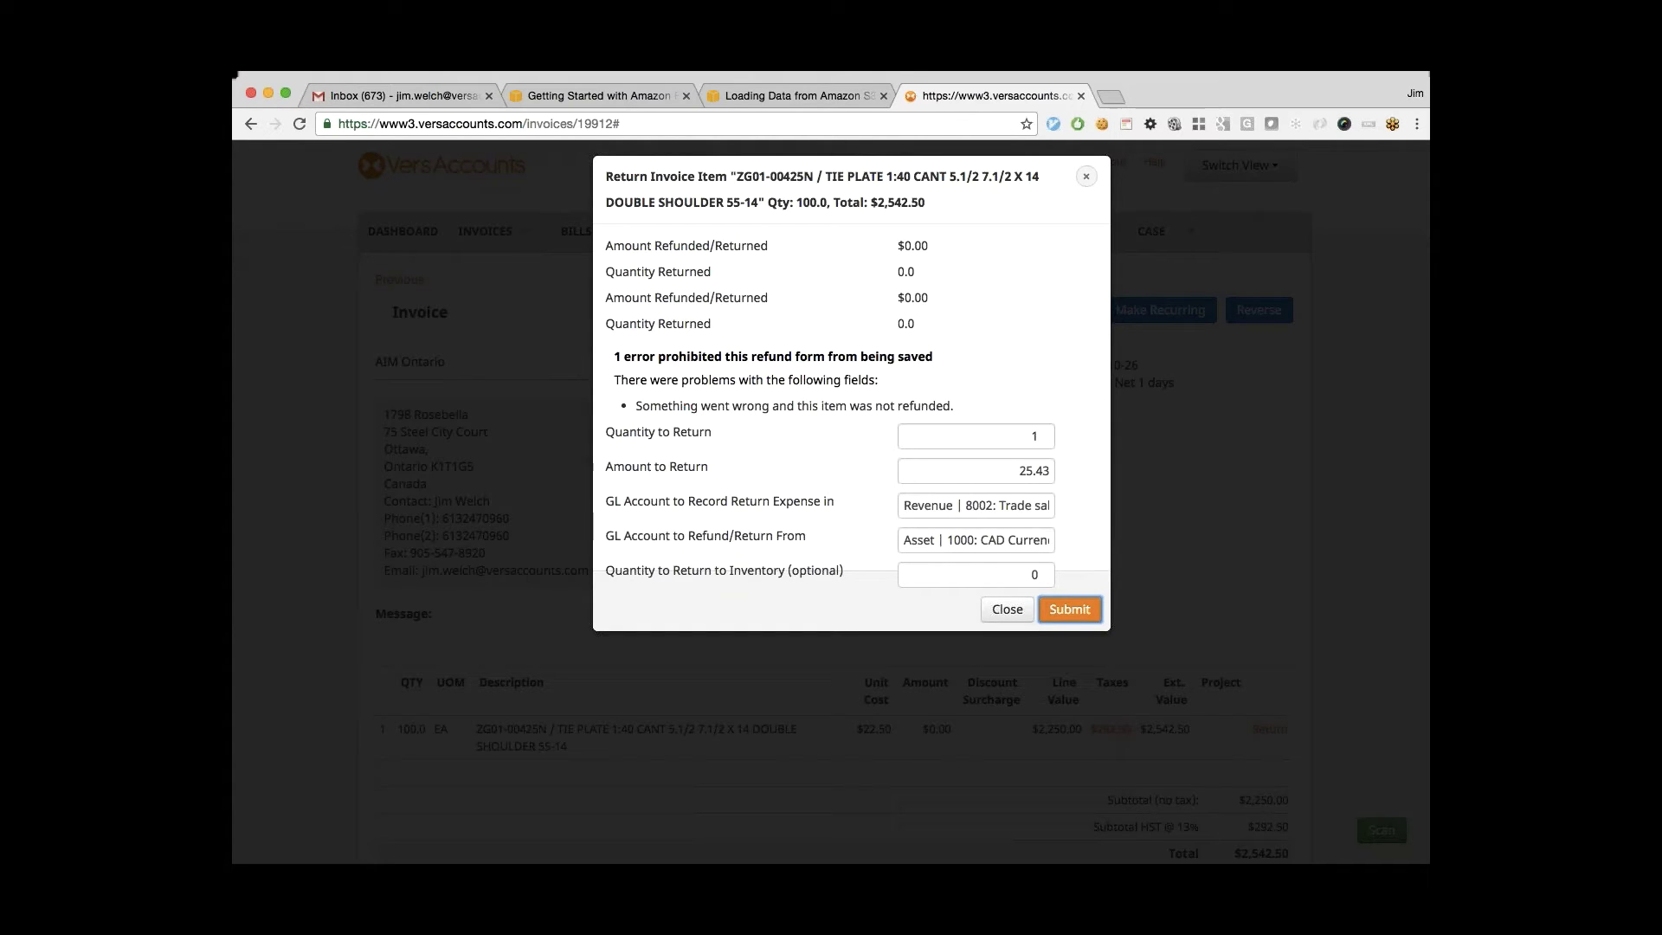
Change the GL account to refund from to Asset | 1011: USD Currency and resubmit the return.
double_click(998, 538)
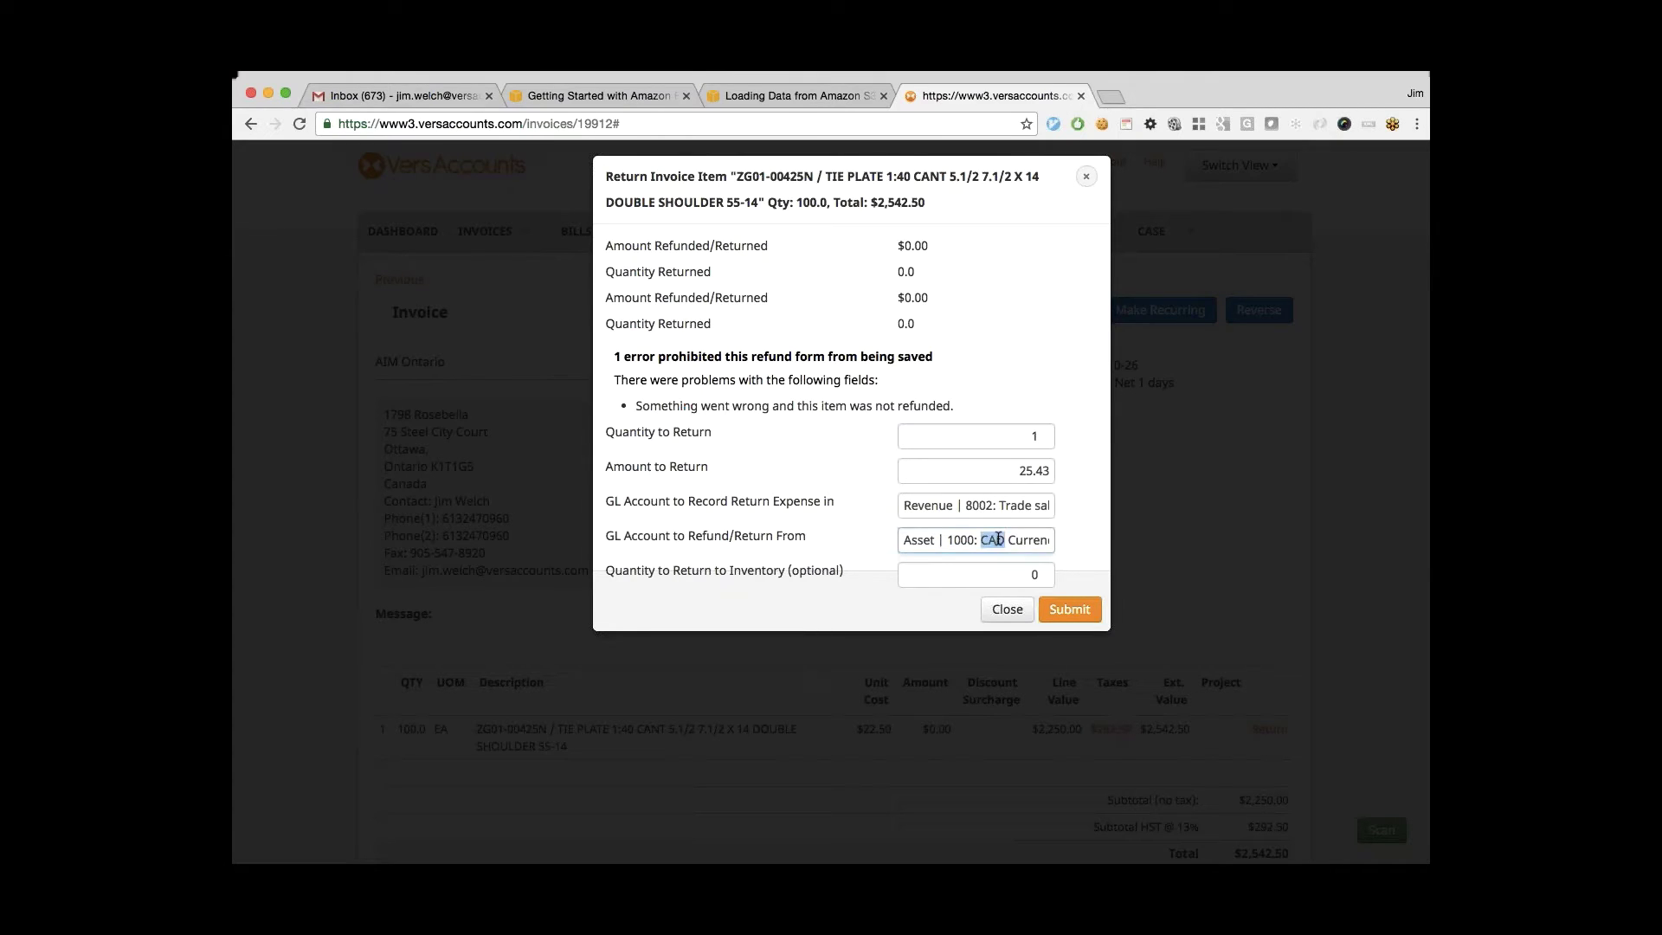
key("BackSpace")
key("BackSpace")
key("BackSpace")
key("BackSpace")
key("BackSpace")
key("BackSpace")
key("BackSpace")
key("BackSpace")
key("BackSpace")
key("BackSpace")
key("BackSpace")
key("BackSpace")
key("BackSpace")
key("BackSpace")
key("BackSpace")
key("Delete")
key("Delete")
key("Delete")
key("Delete")
key("Delete")
key("Delete")
key("Delete")
key("Delete")
key("Delete")
key("Delete")
key("Delete")
key("Delete")
key("Delete")
key("Delete")
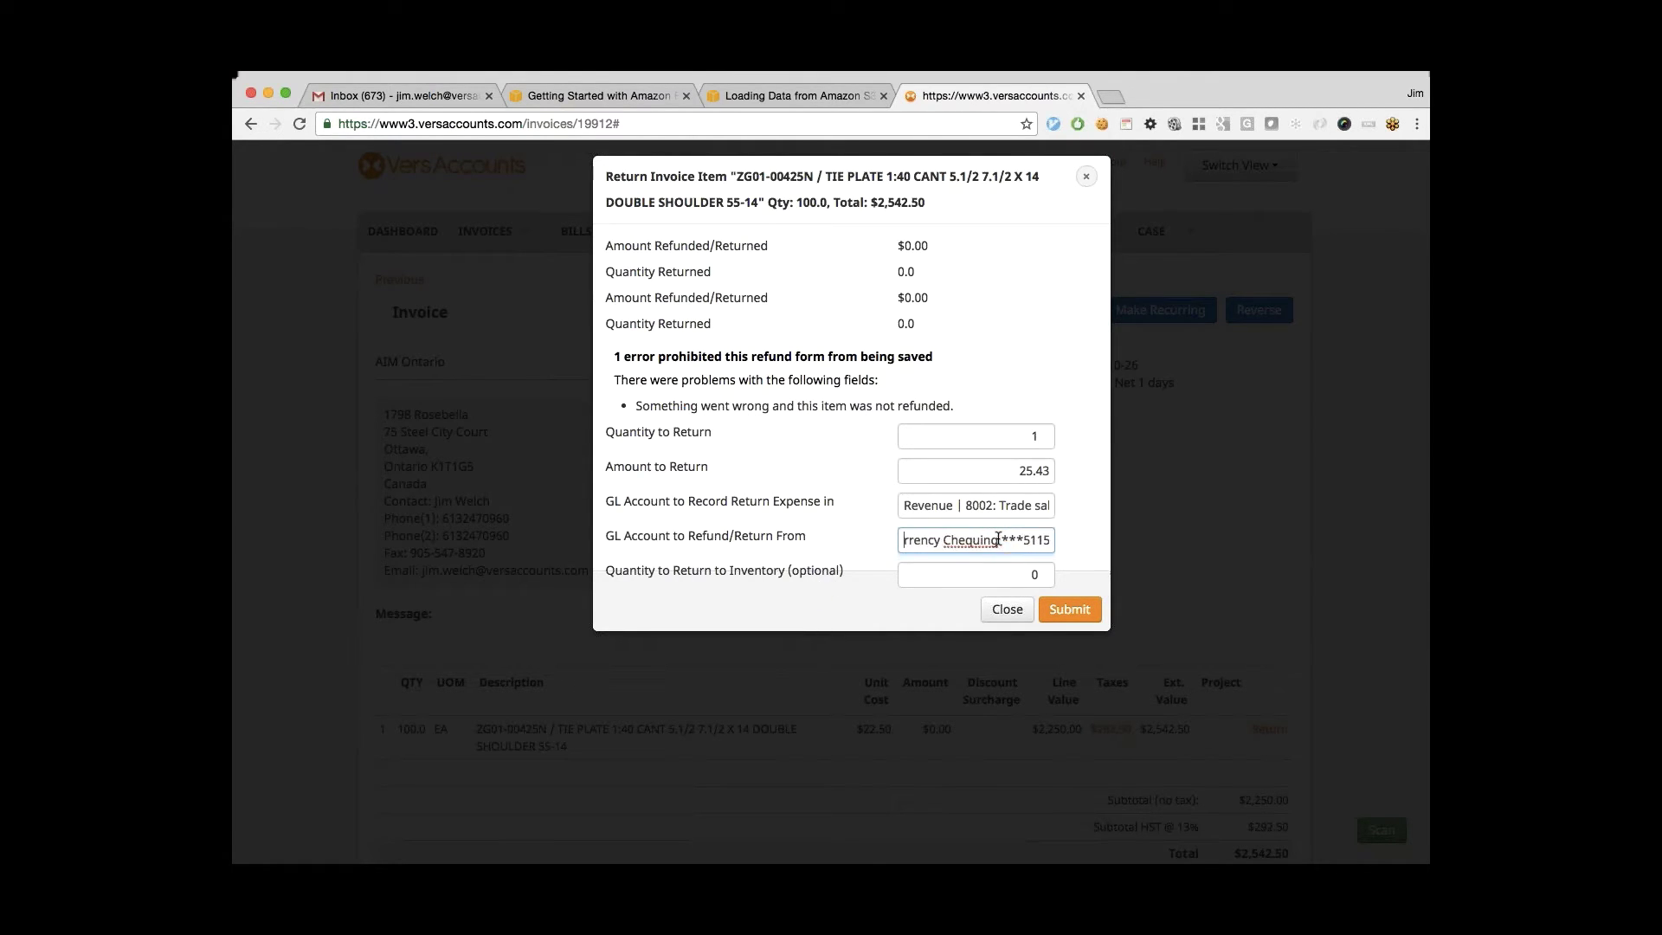
key("Delete")
key("Delete")
key("Delete")
key("Delete")
key("Delete")
key("Delete")
key("Delete")
key("Delete")
key("Delete")
key("Delete")
key("Delete")
type("usd")
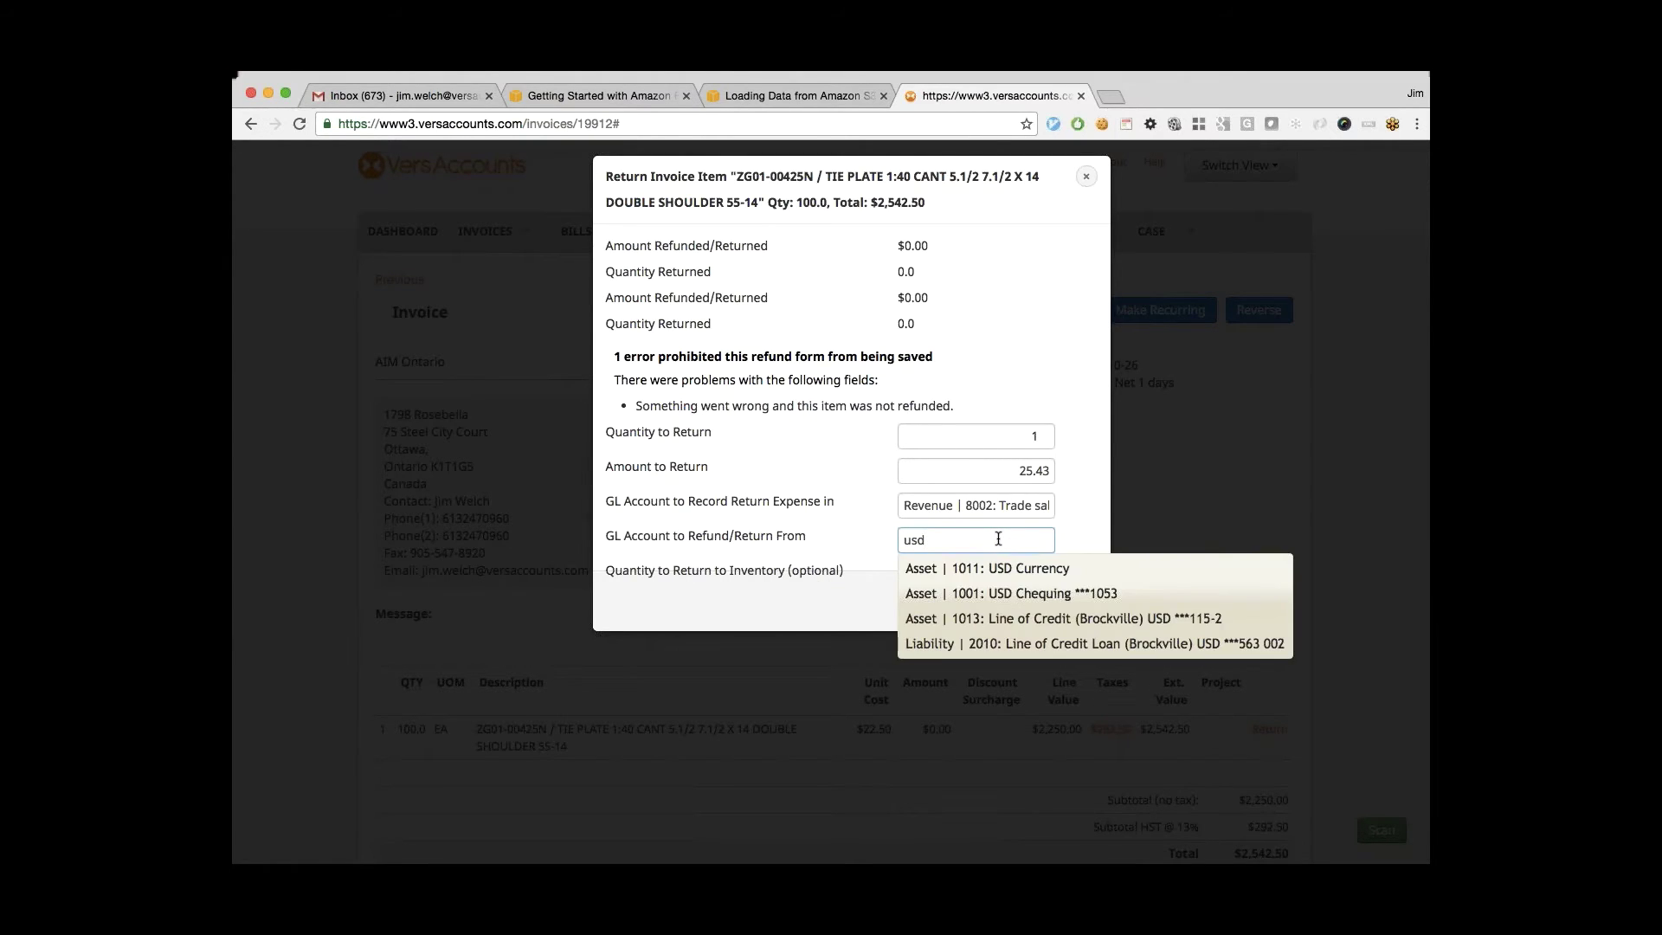
left_click(997, 563)
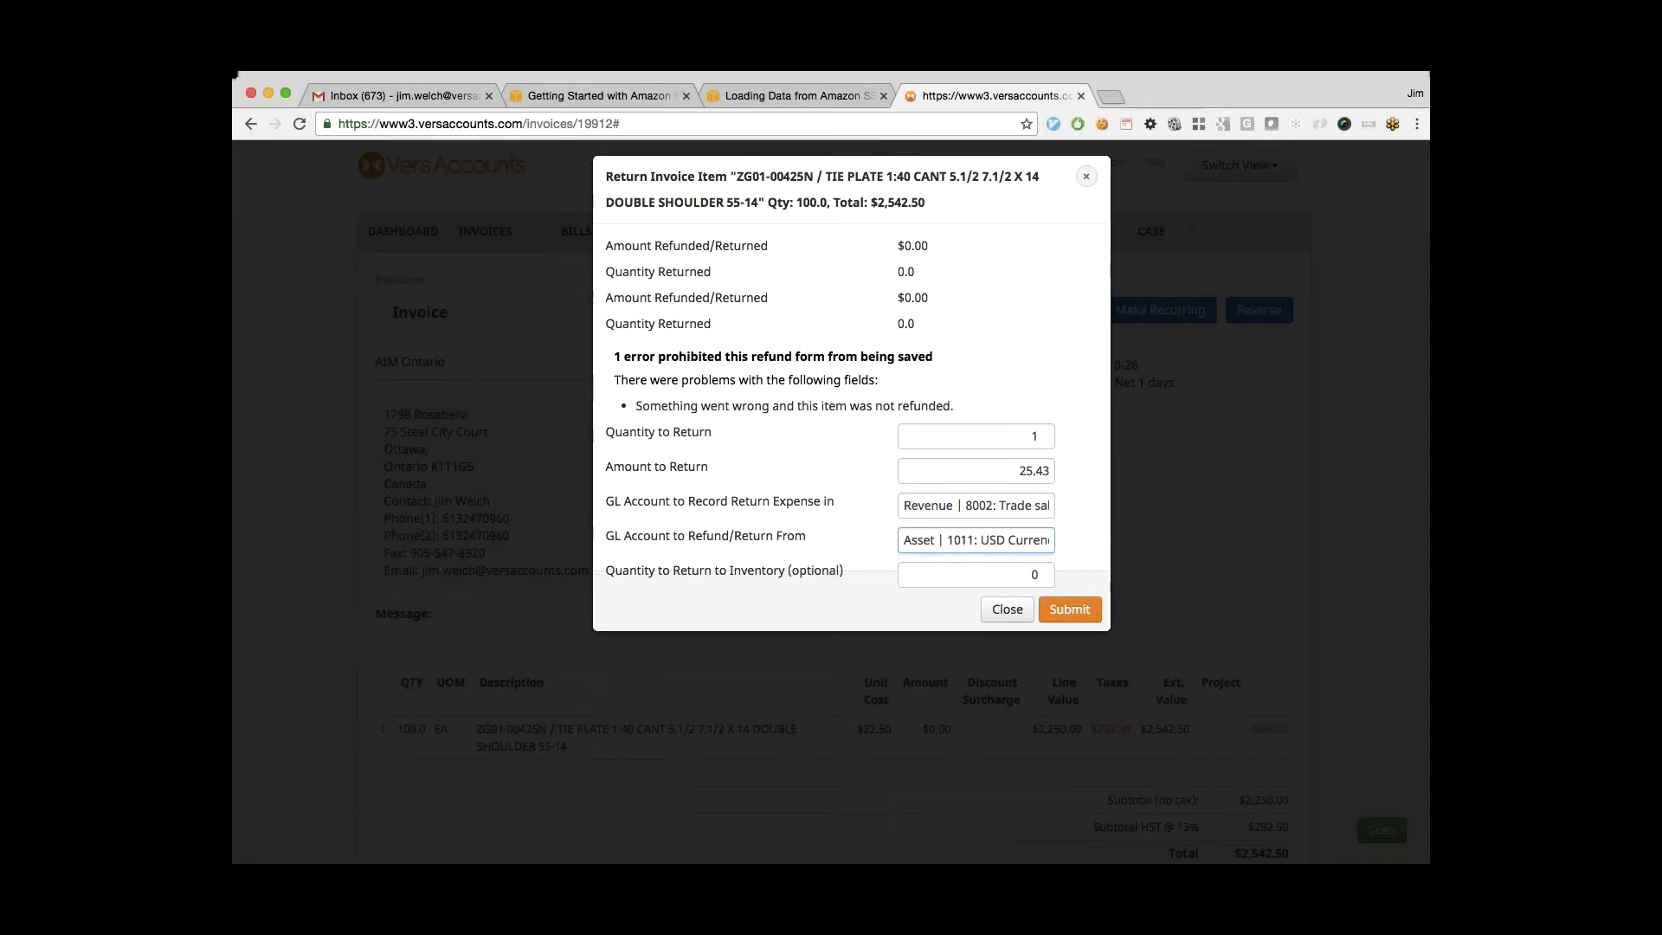
key("Return")
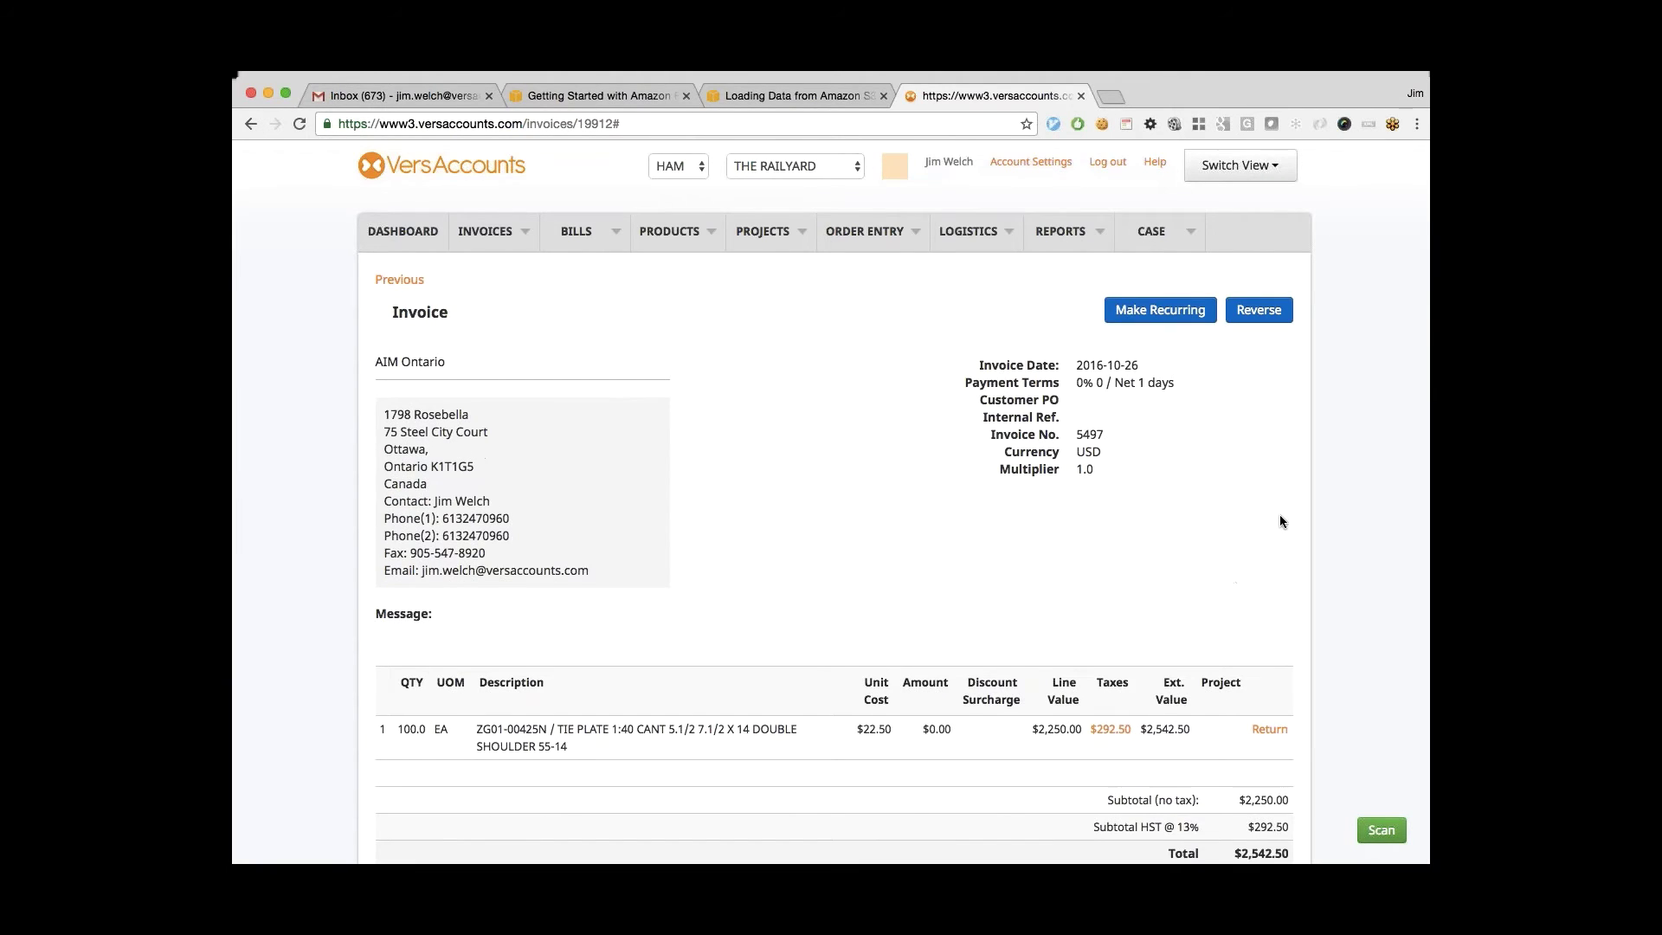
Review the debit and credit lines of the invoice's original accounting transaction and its refund transaction, returning to the invoice after each.
scroll(1281, 515, "down", 5)
scroll(1280, 522, "down", 3)
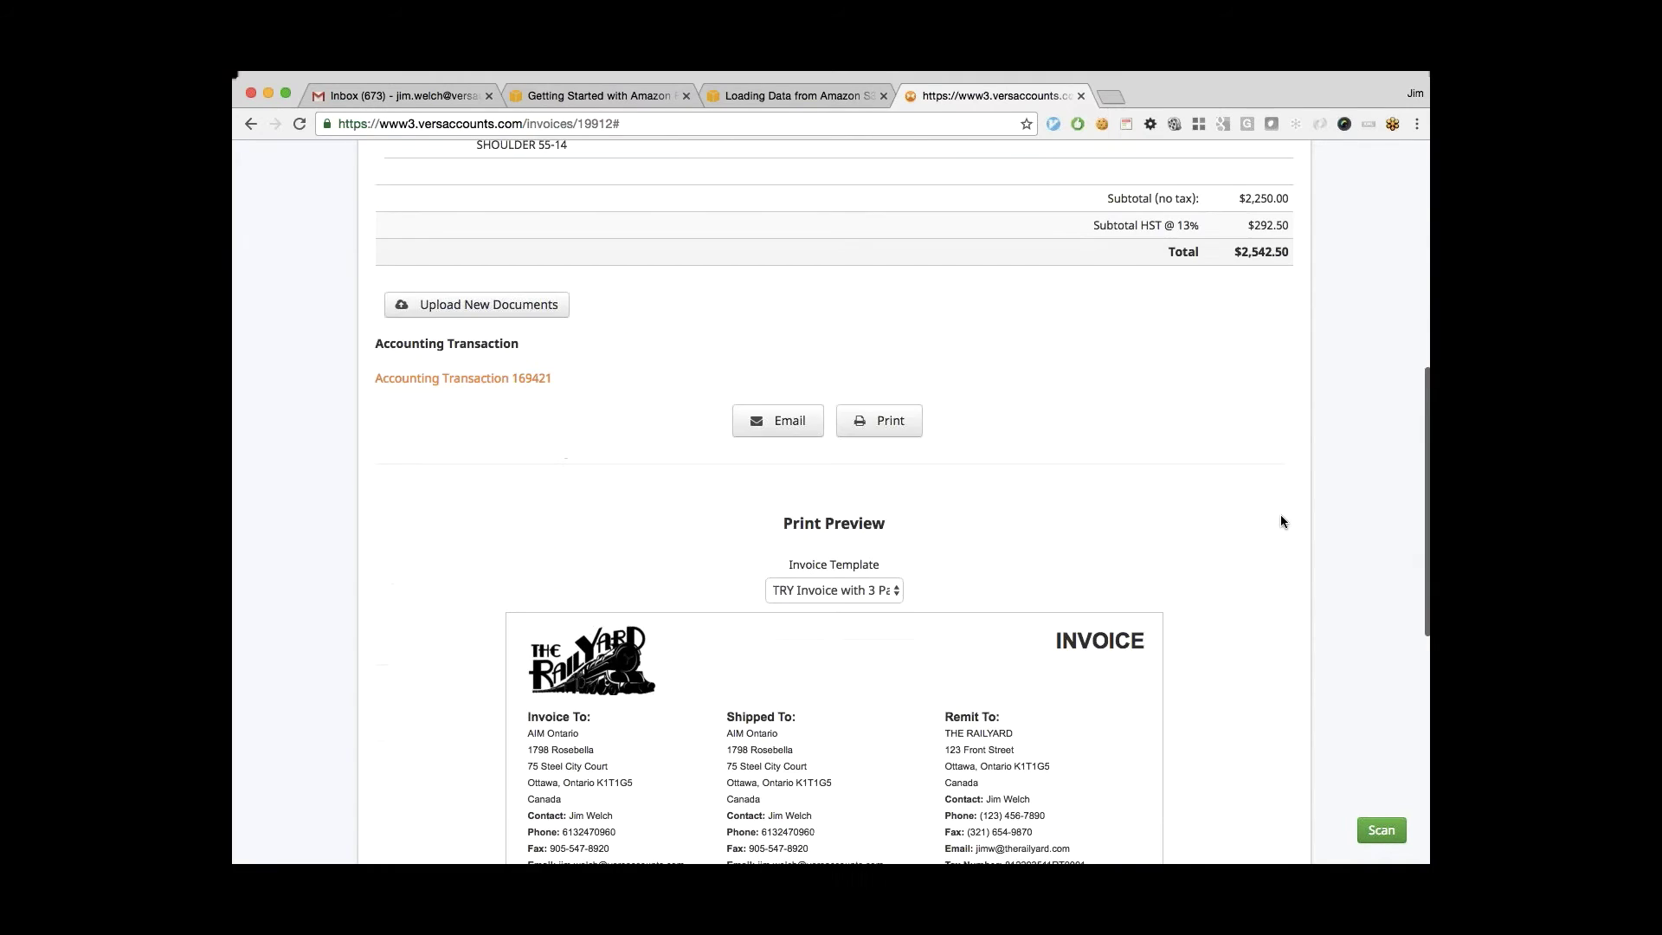
scroll(1281, 521, "up", 2)
scroll(1280, 521, "down", 1)
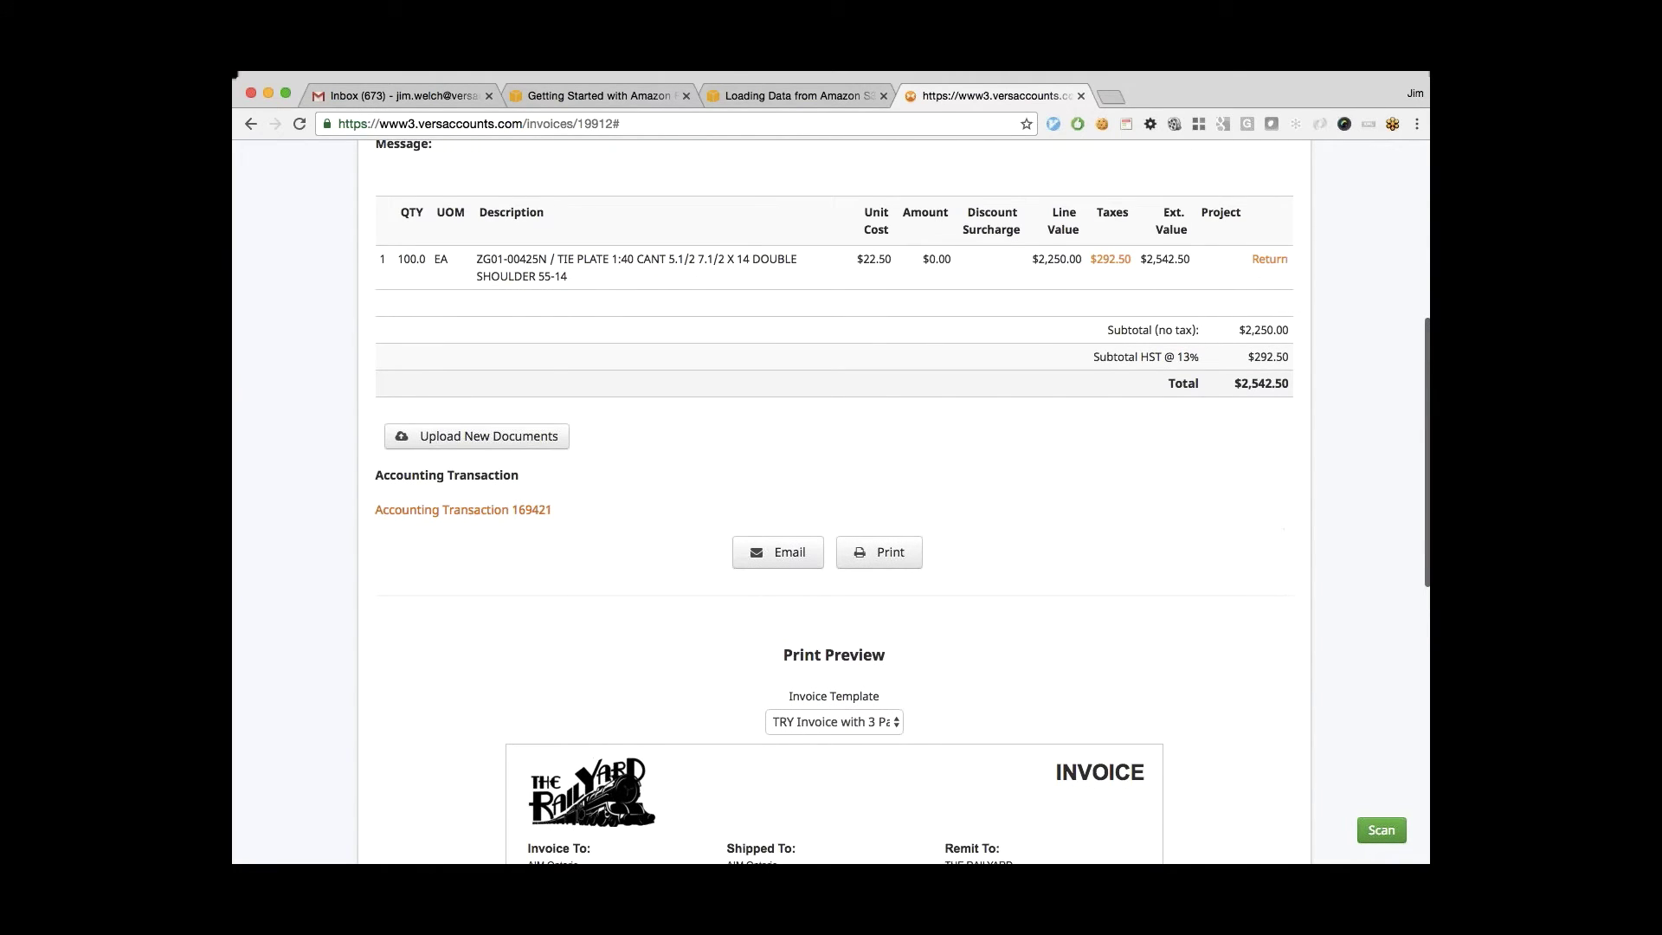
left_click(497, 513)
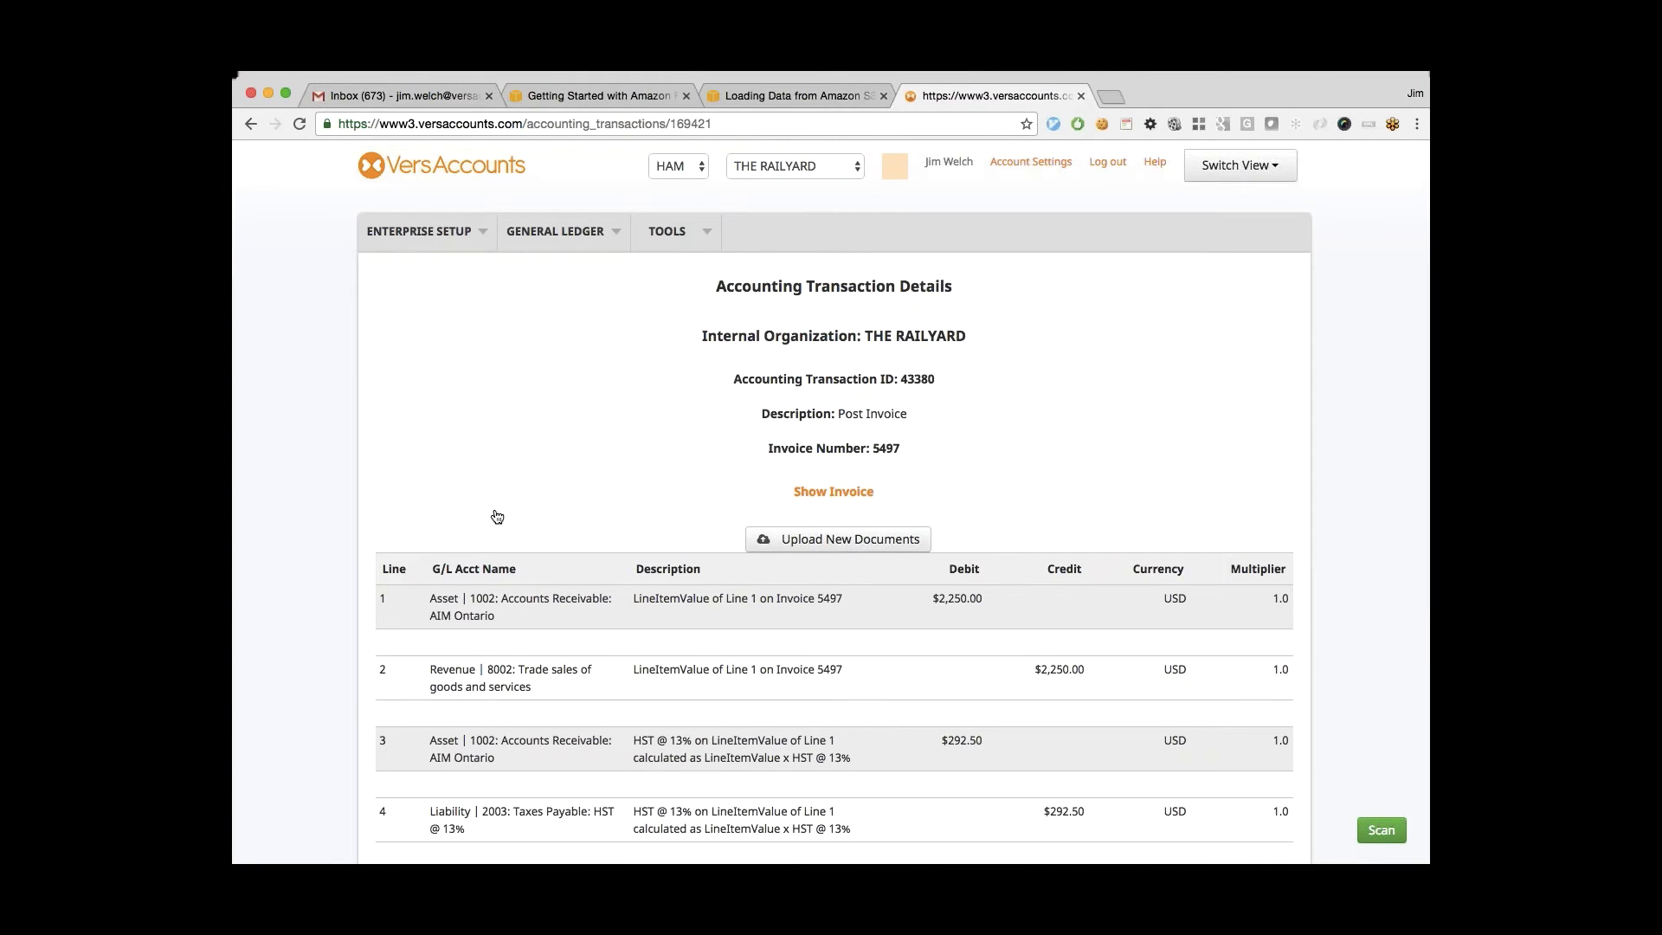
scroll(1129, 435, "down", 3)
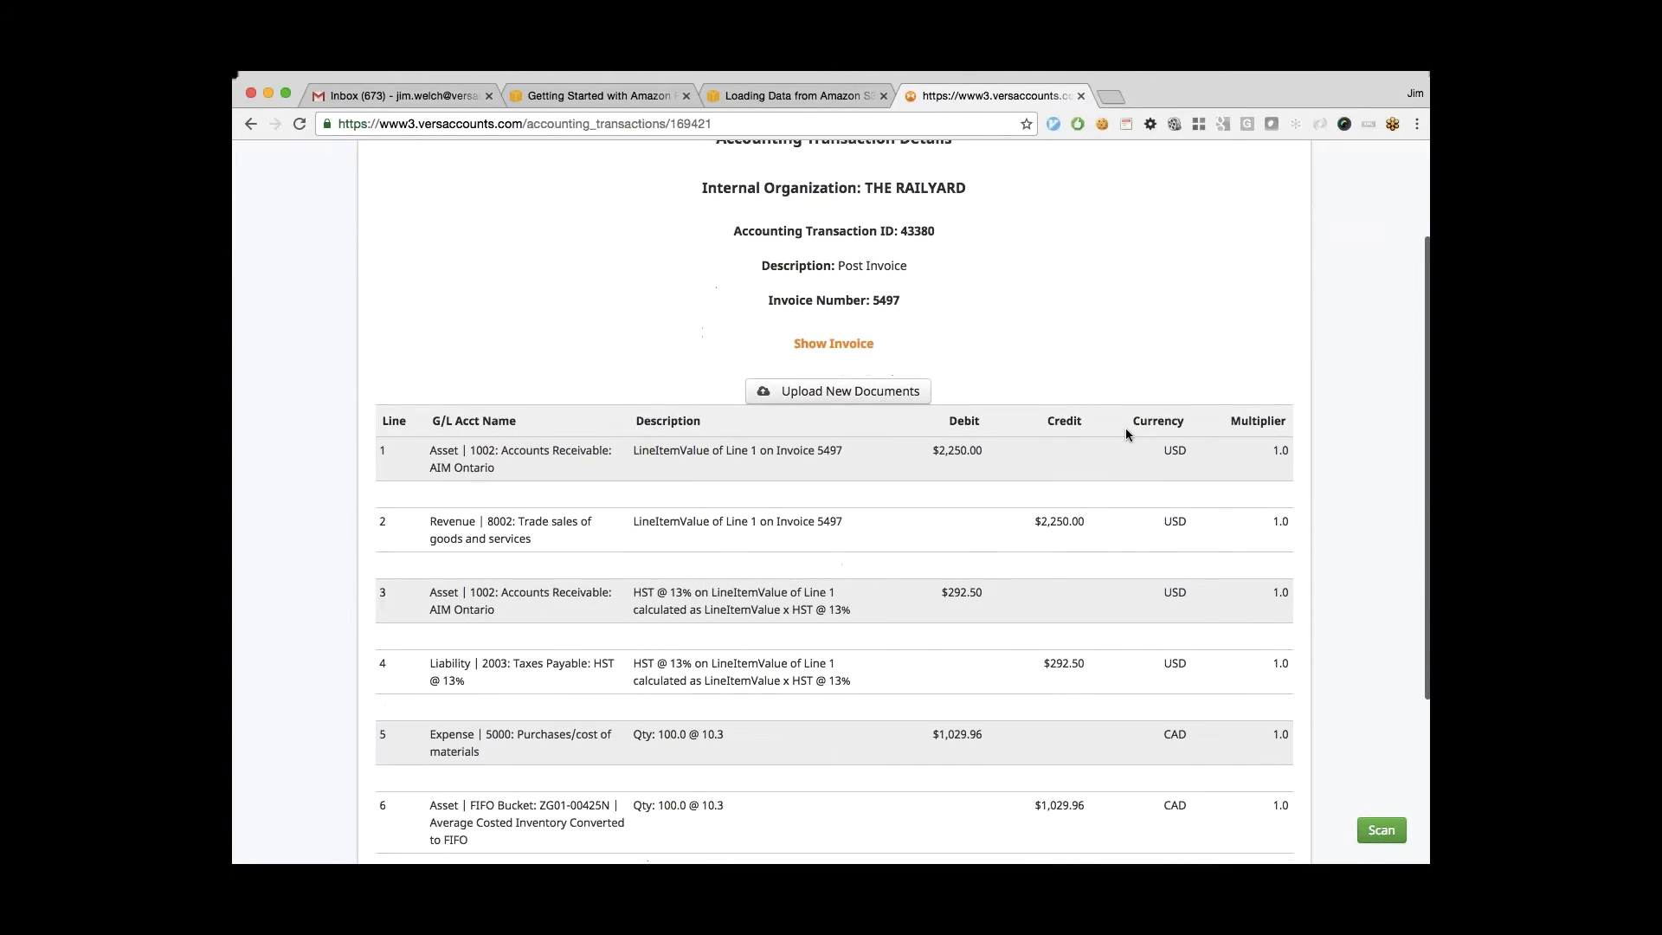
scroll(1129, 435, "up", 3)
left_click(255, 125)
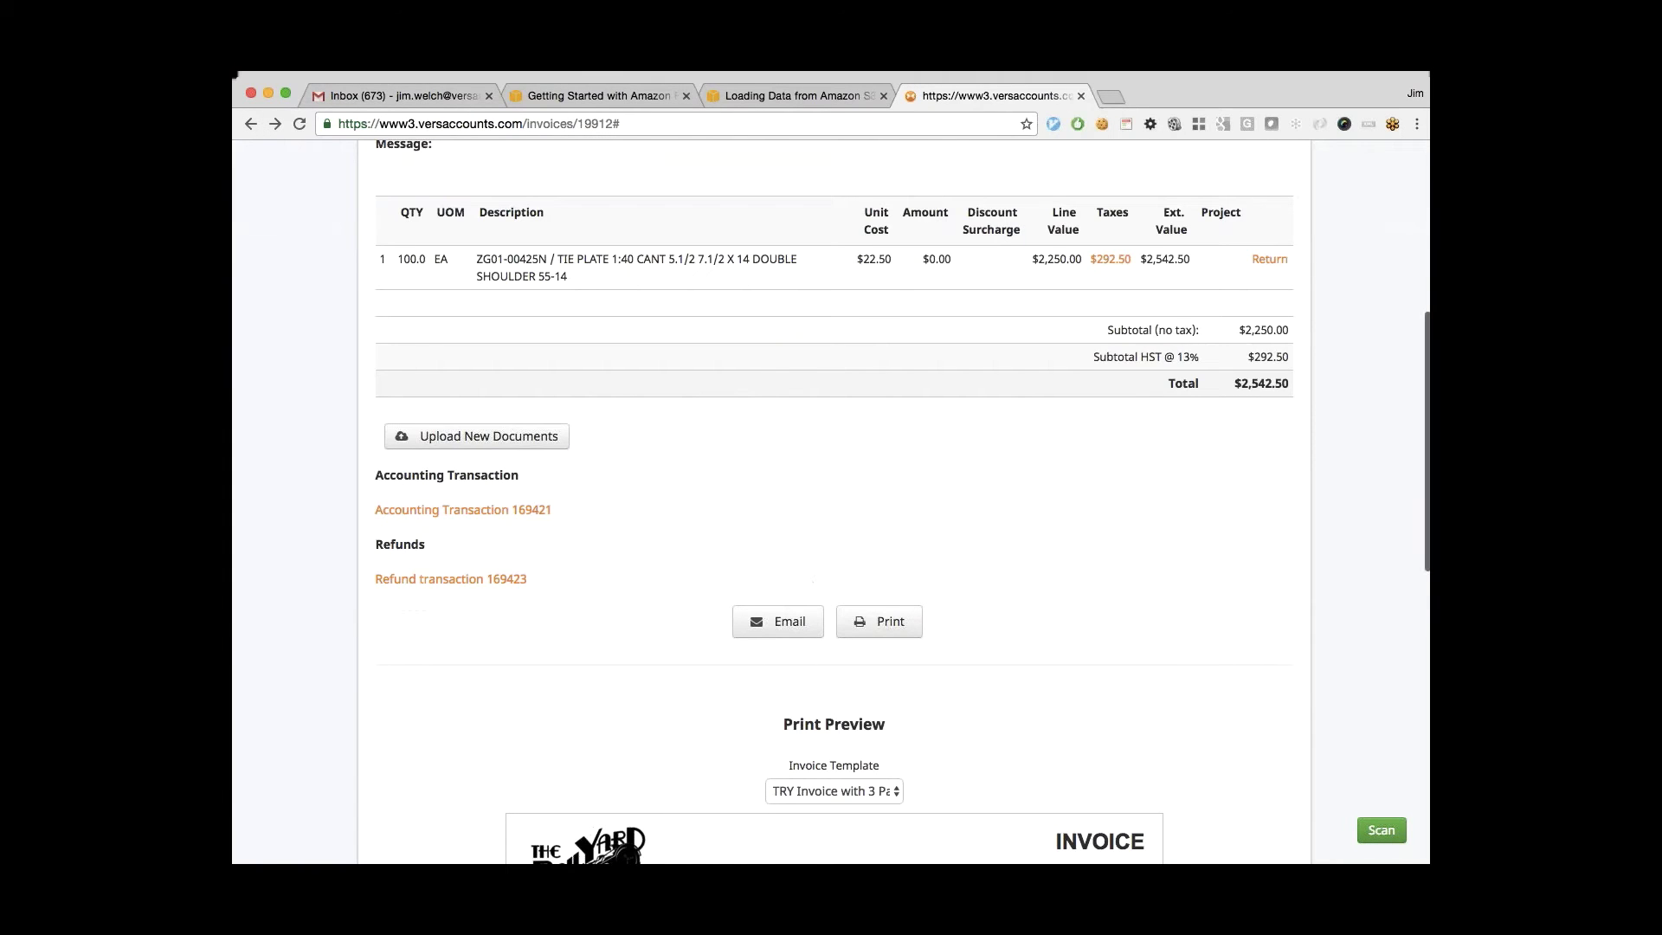
left_click(427, 580)
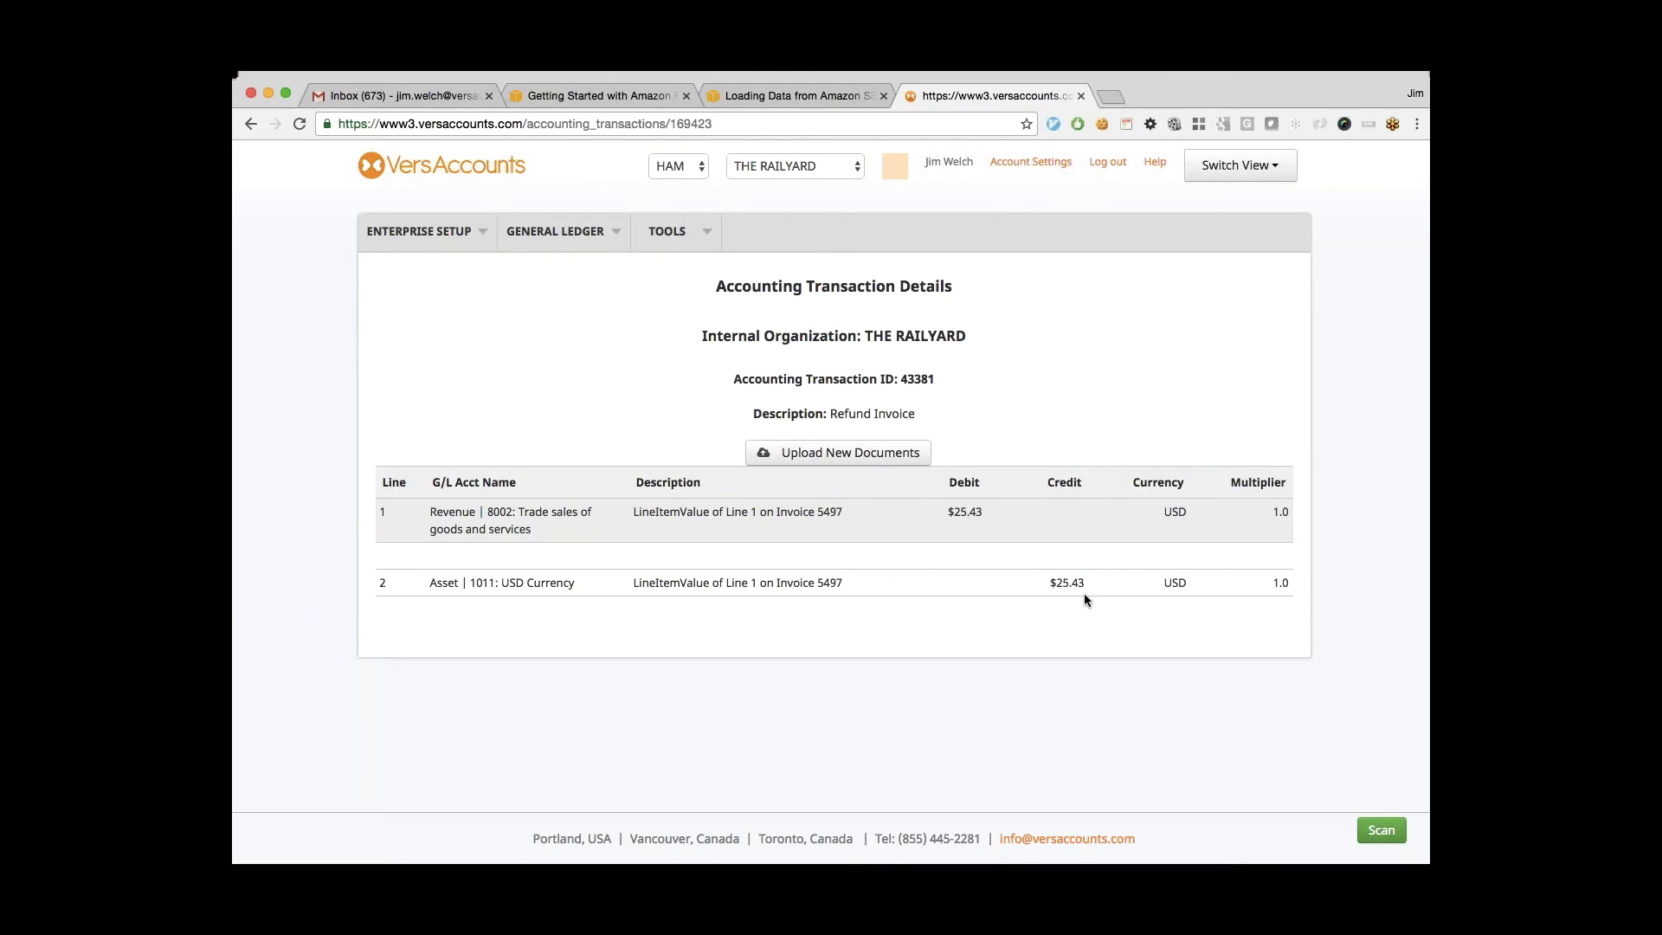
left_click(251, 124)
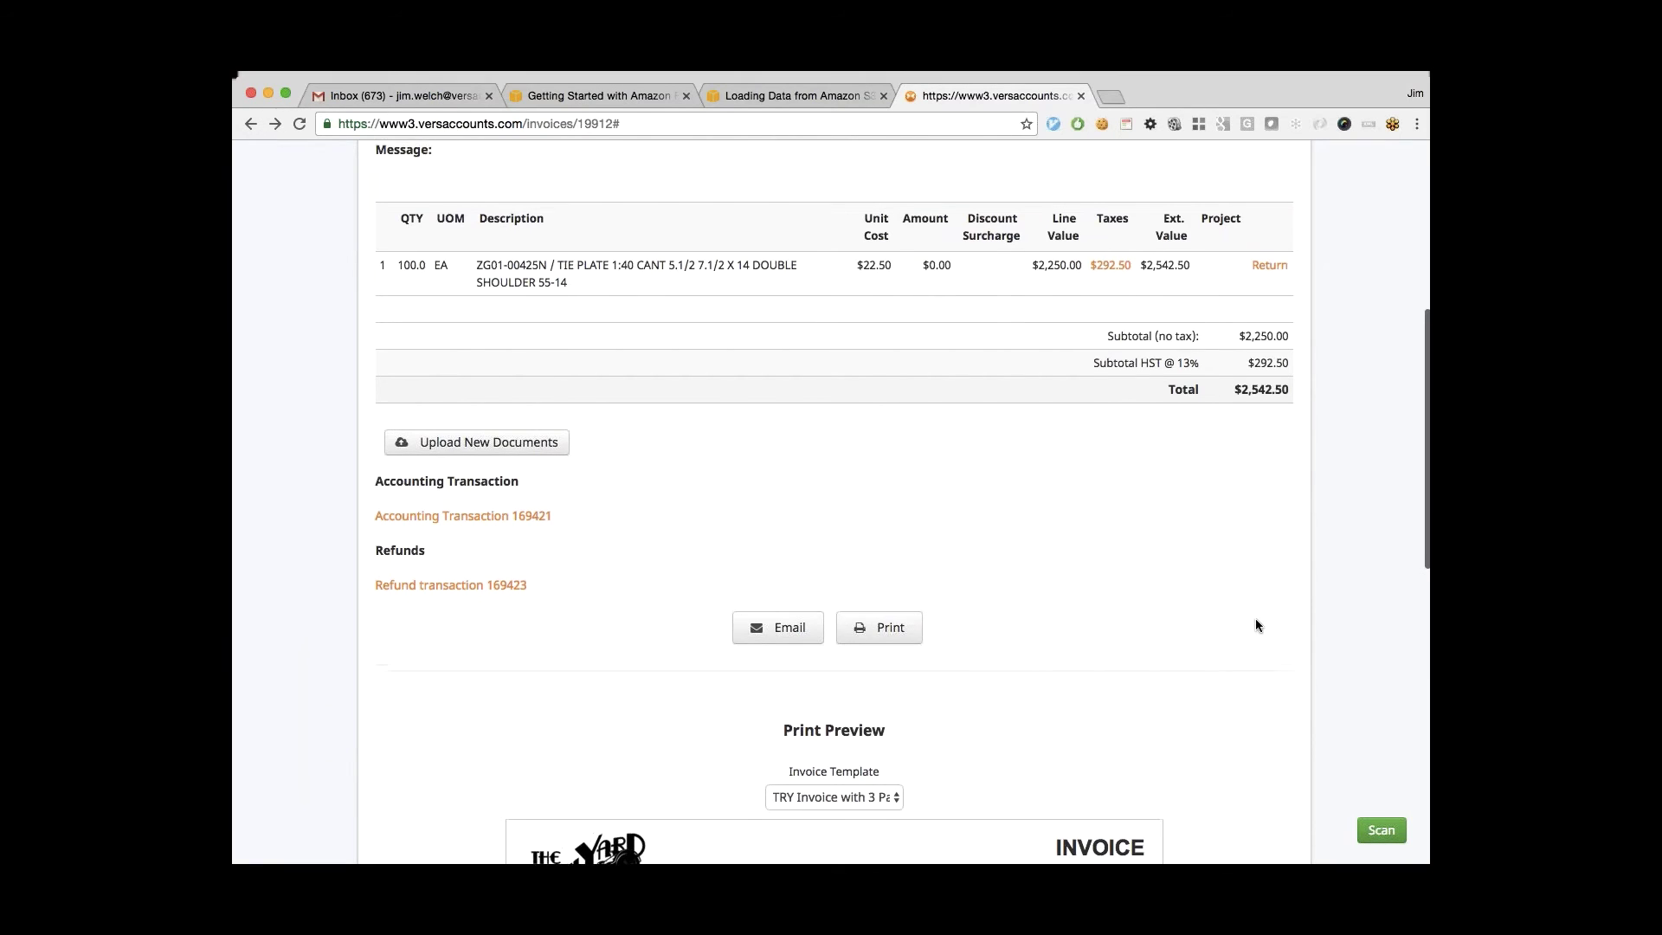
Submit another tie plate return with 1 unit returned to inventory and Expense | 5000: Purchases/cost of materials as the balancing account.
scroll(1255, 618, "up", 2)
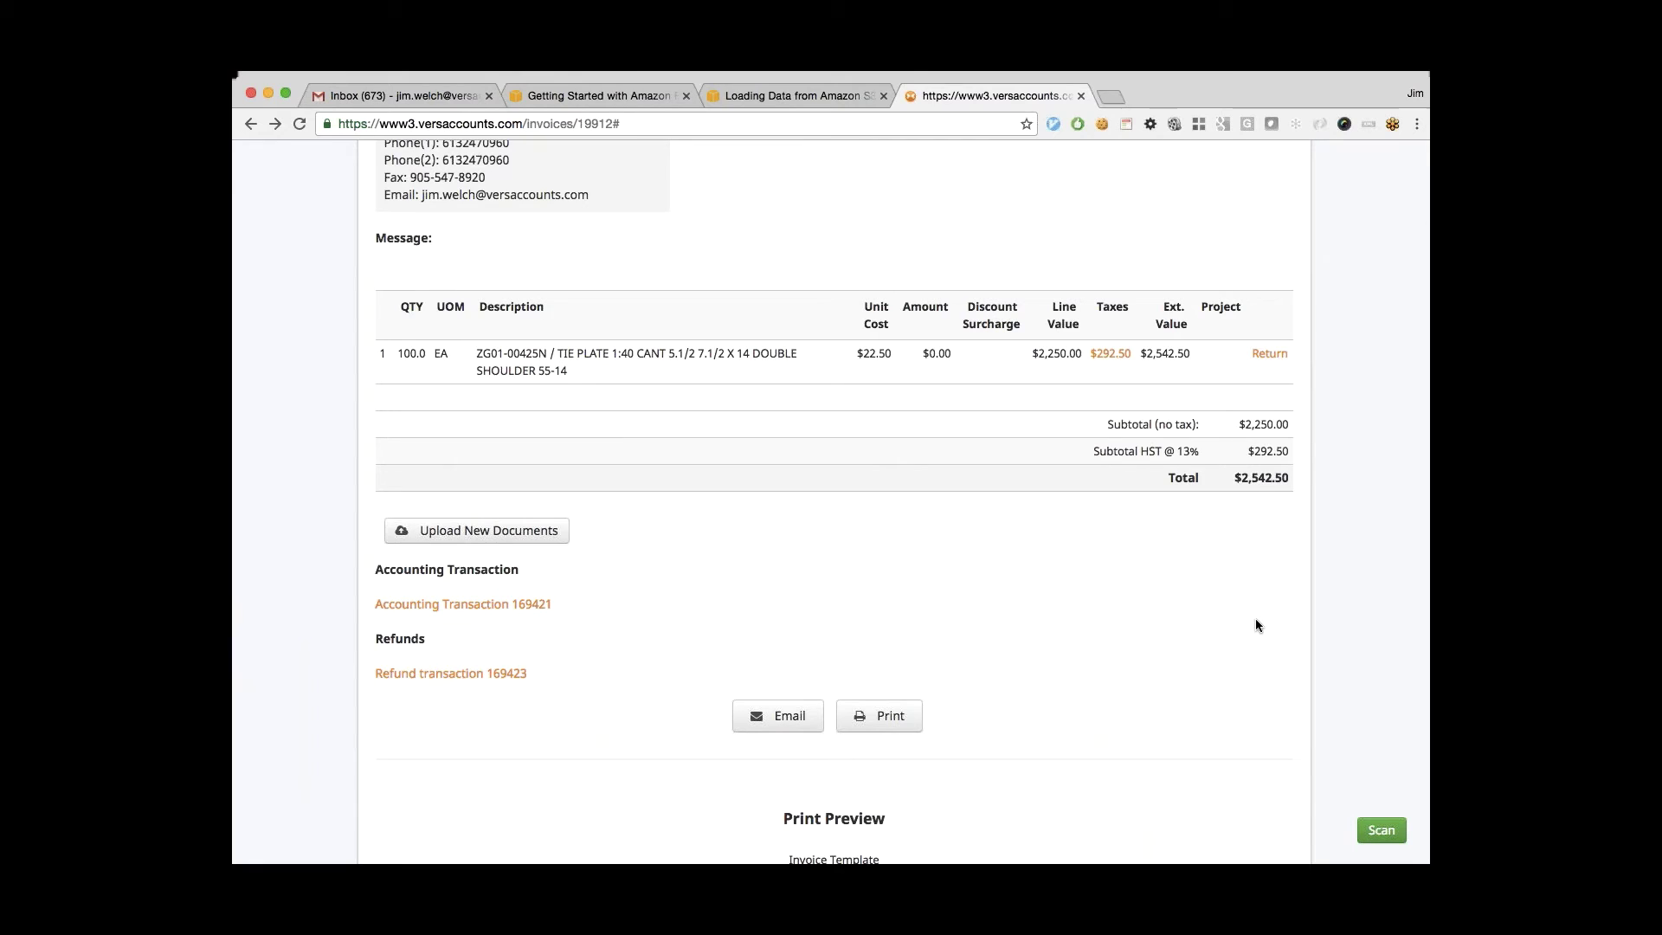
left_click(1268, 355)
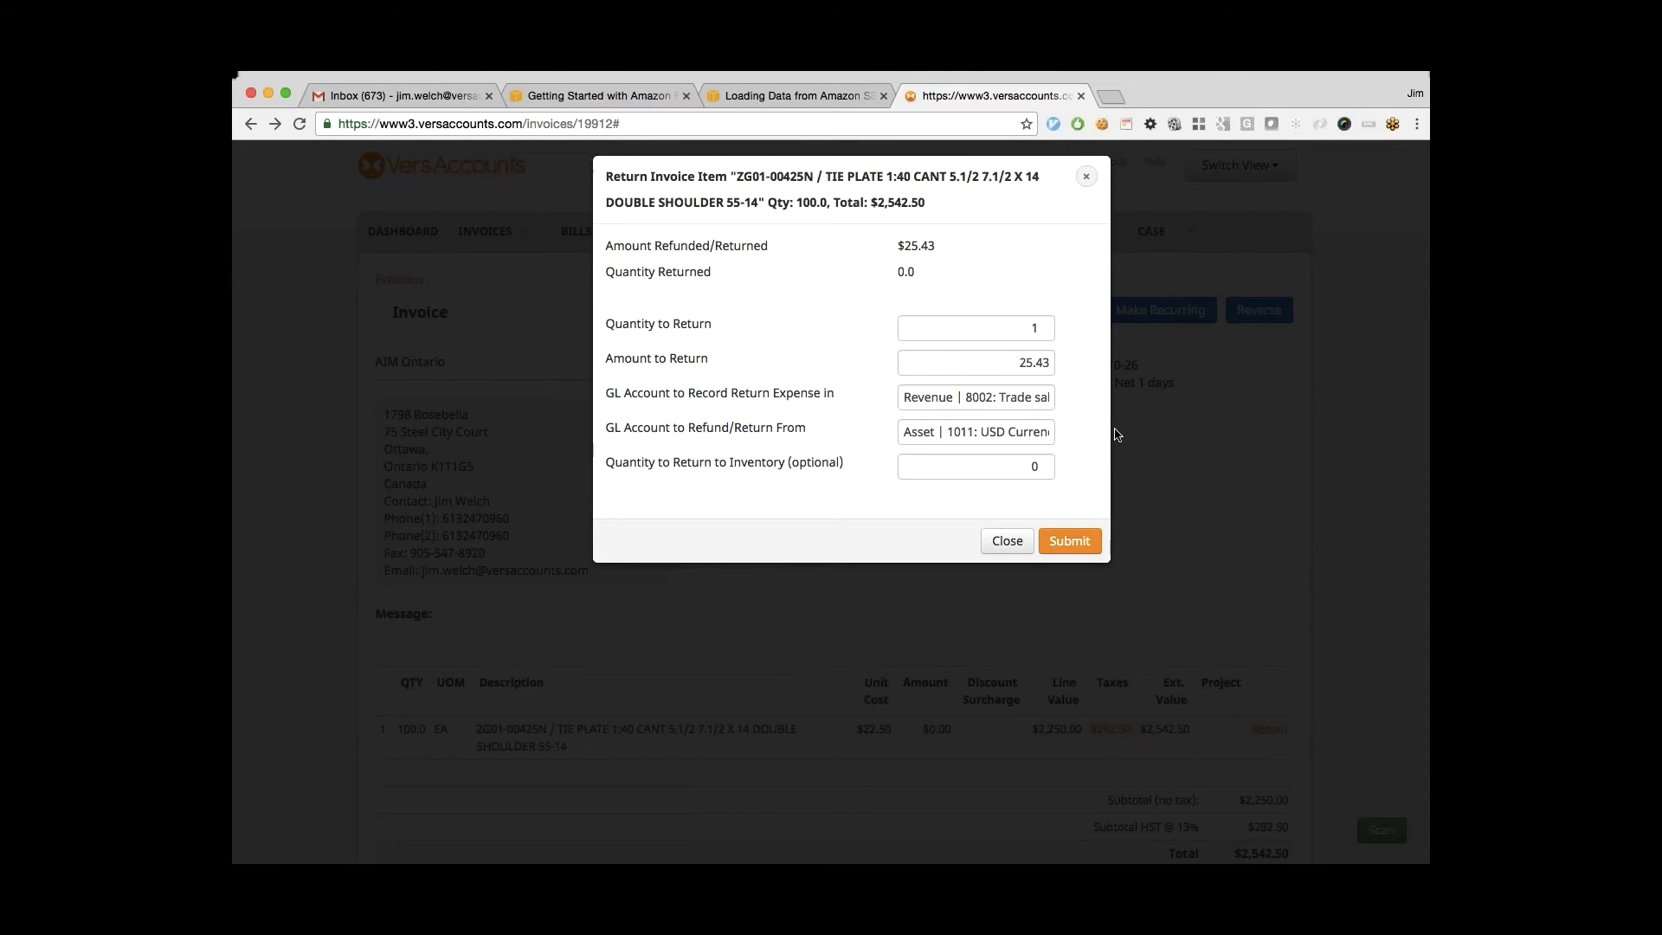
left_click(1044, 463)
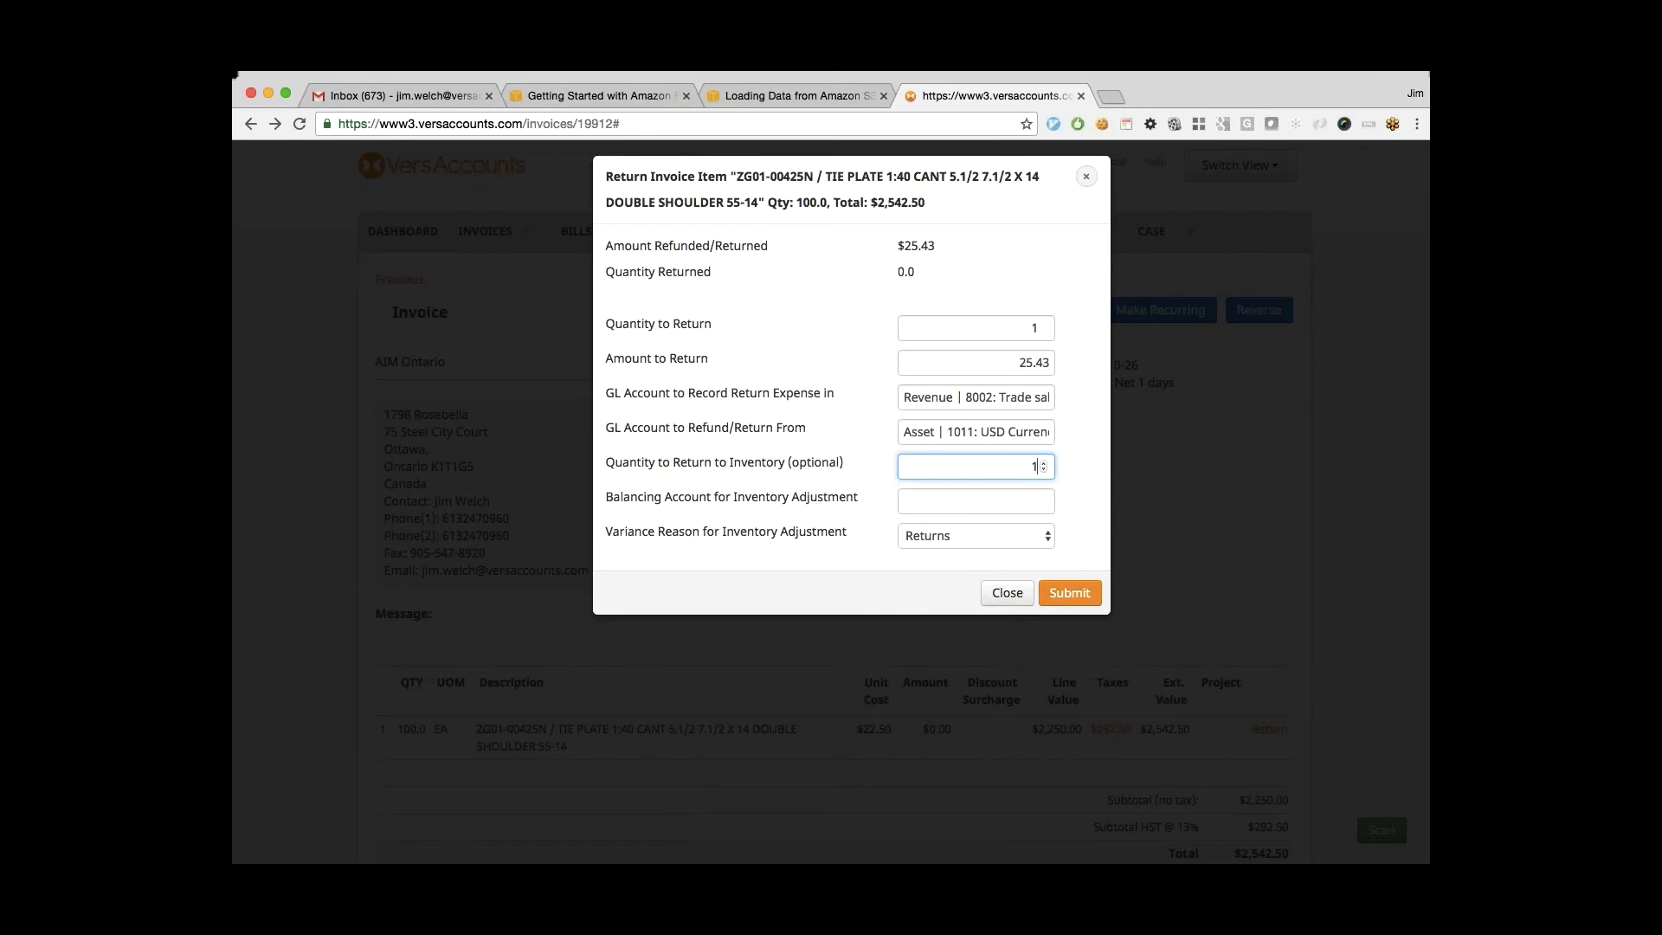
left_click(976, 501)
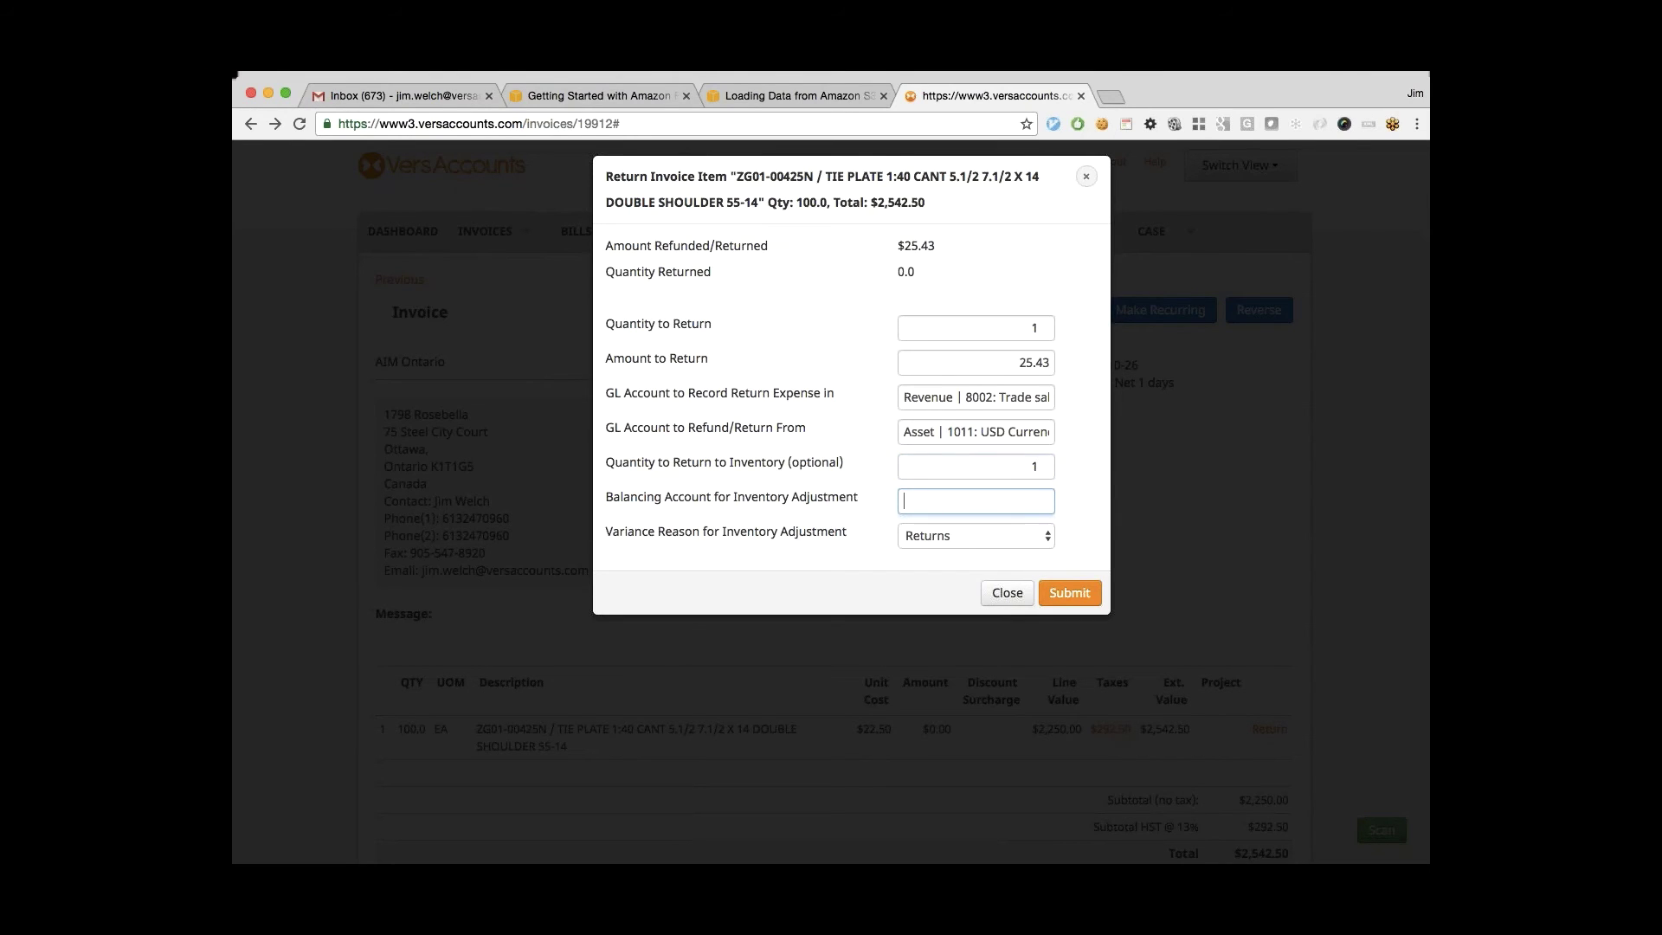
type("cost")
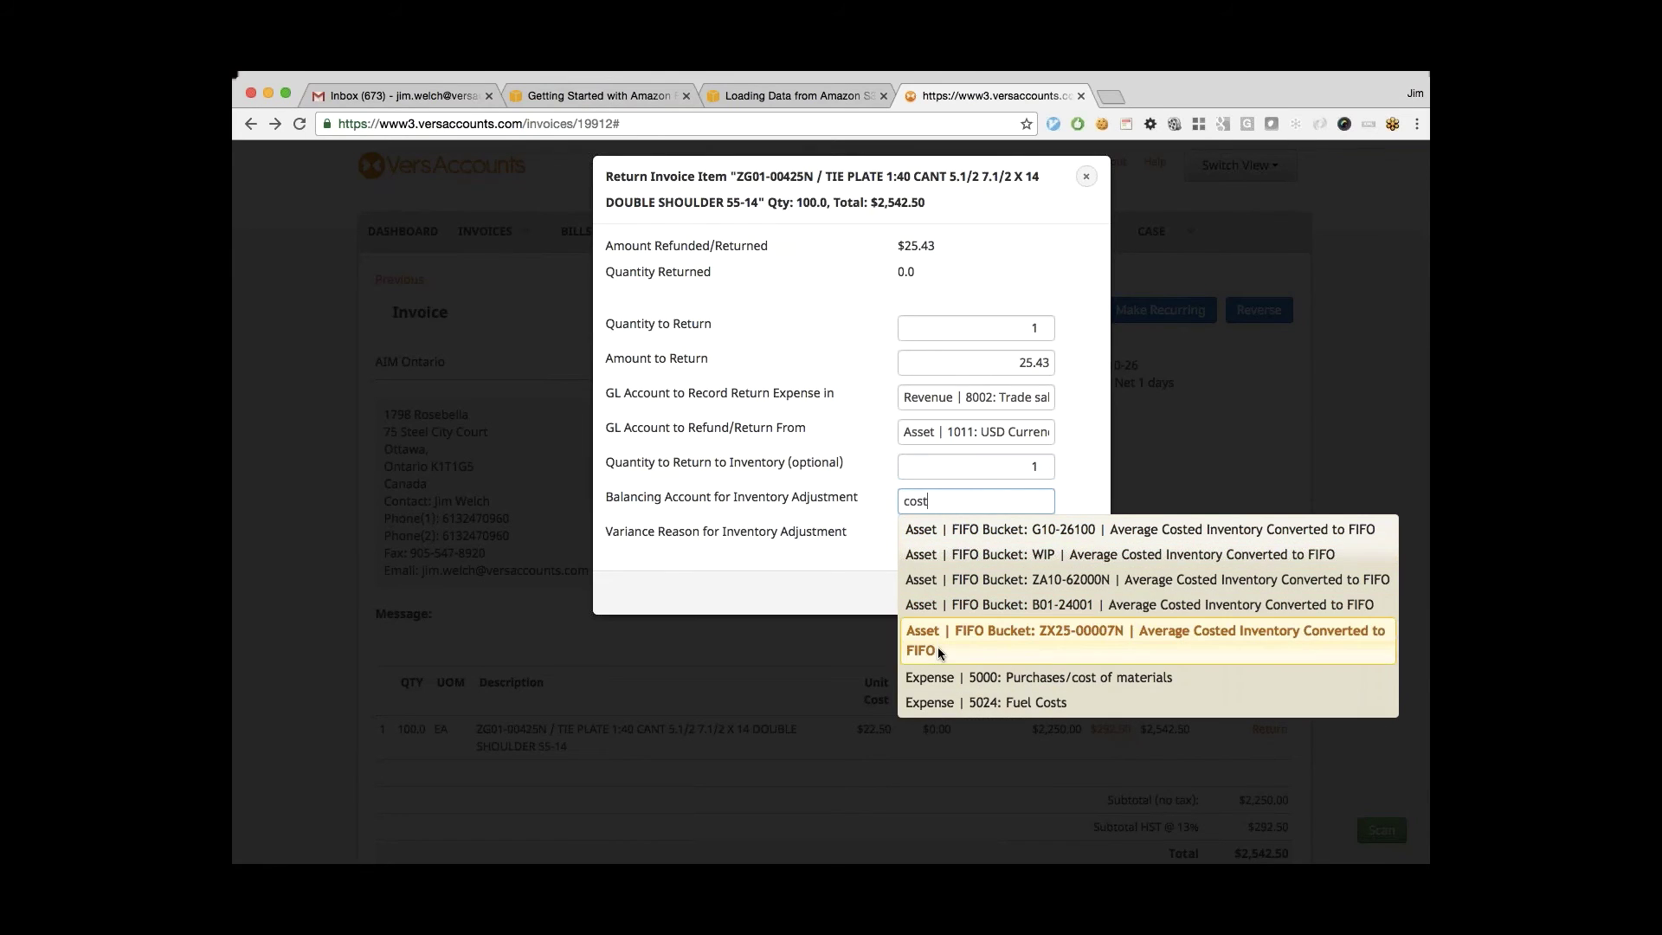
left_click(942, 658)
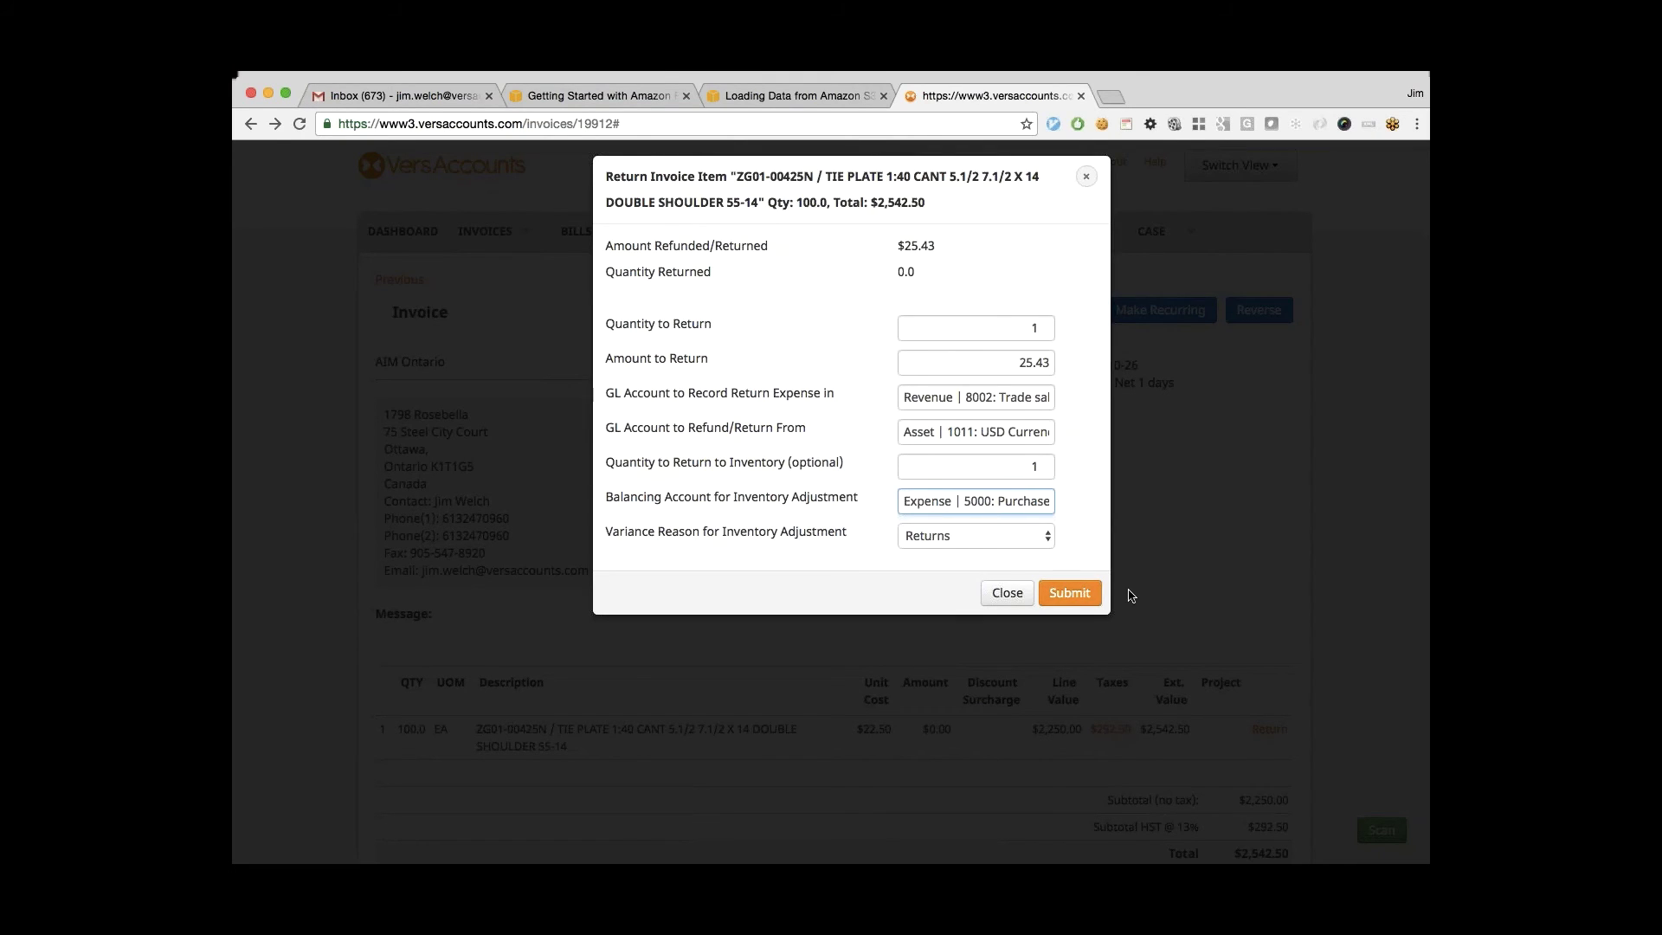
left_click(1088, 599)
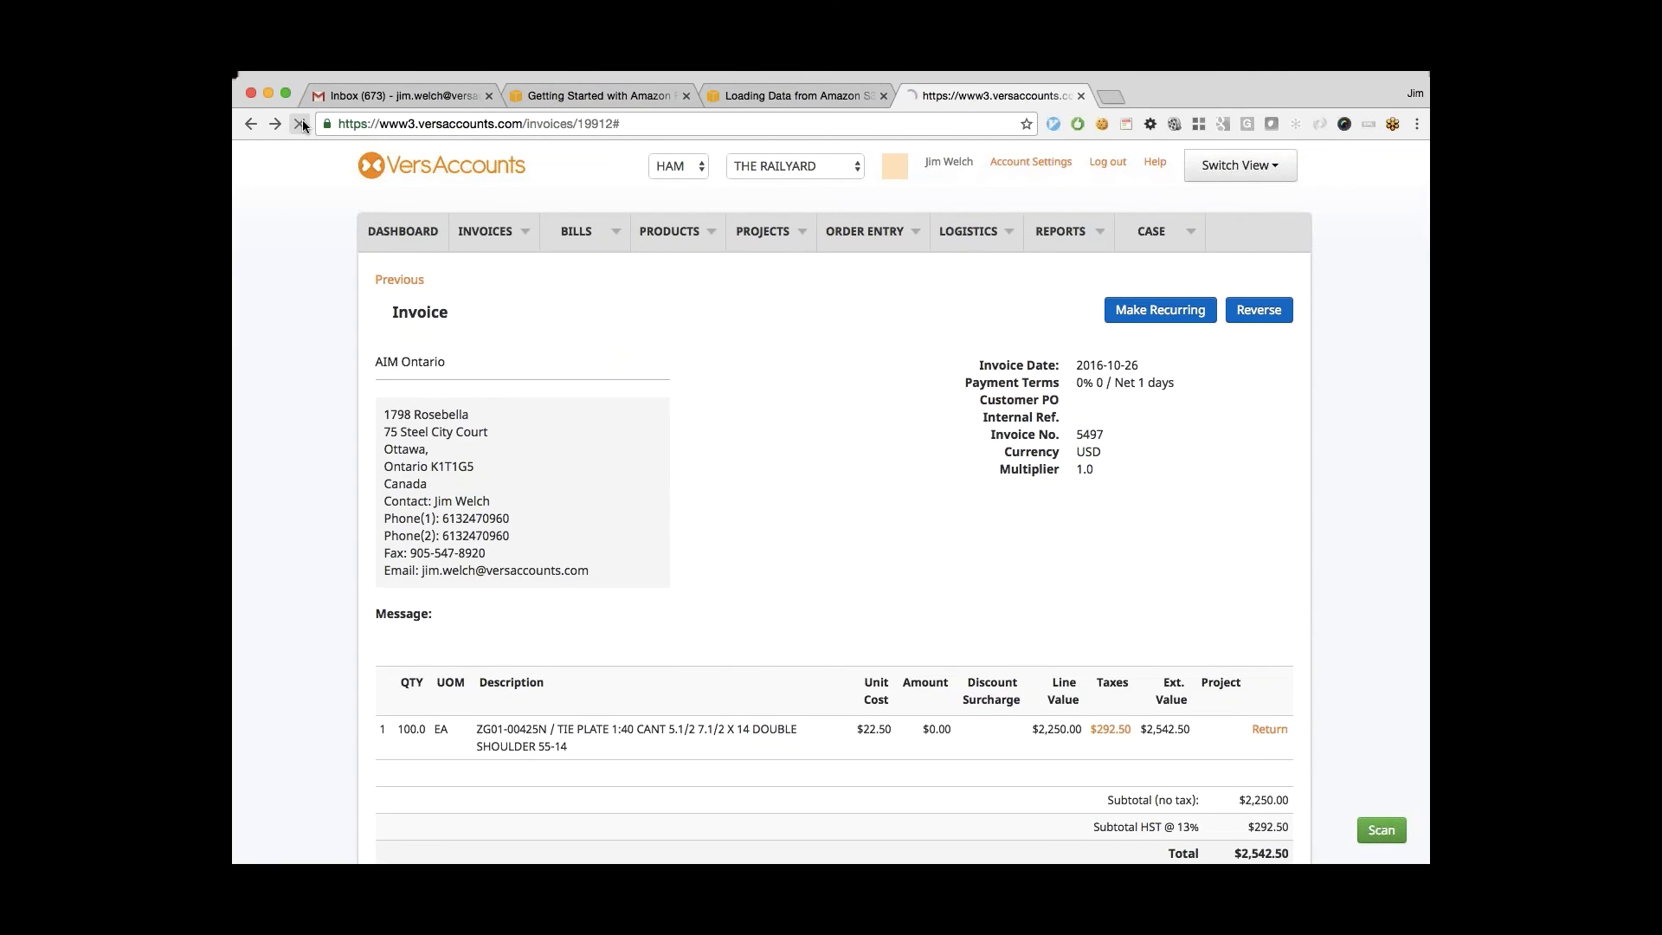
Review the newest refund transaction listed on the invoice, and open the inventory adjustment transaction.
scroll(1345, 487, "down", 5)
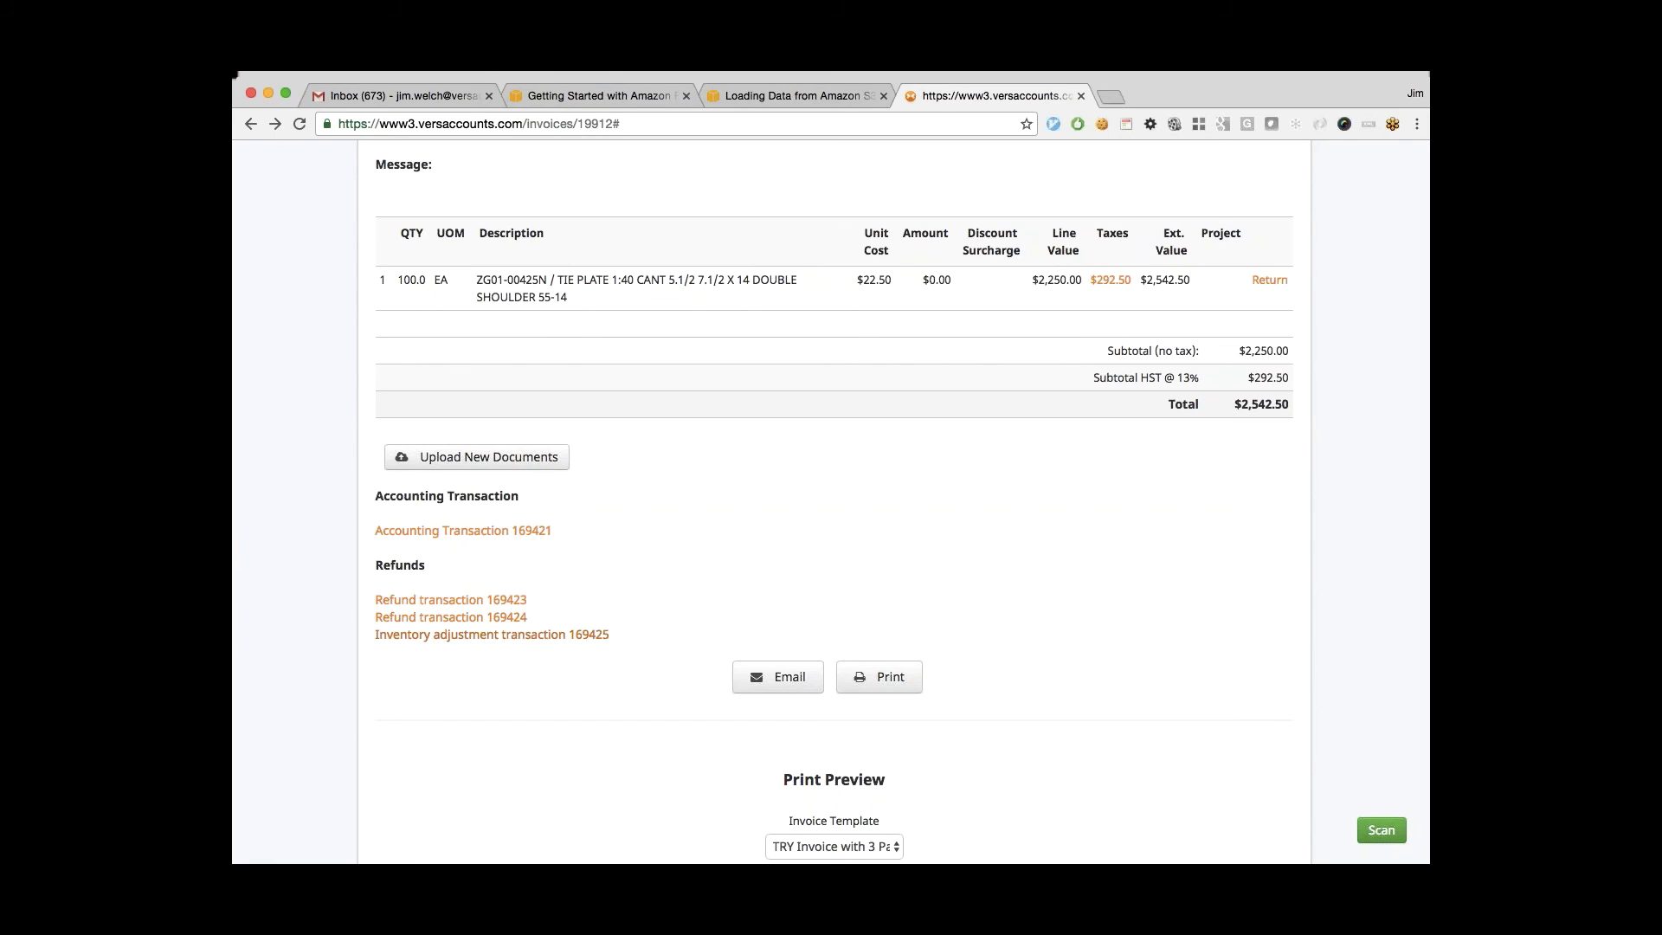
left_click(450, 622)
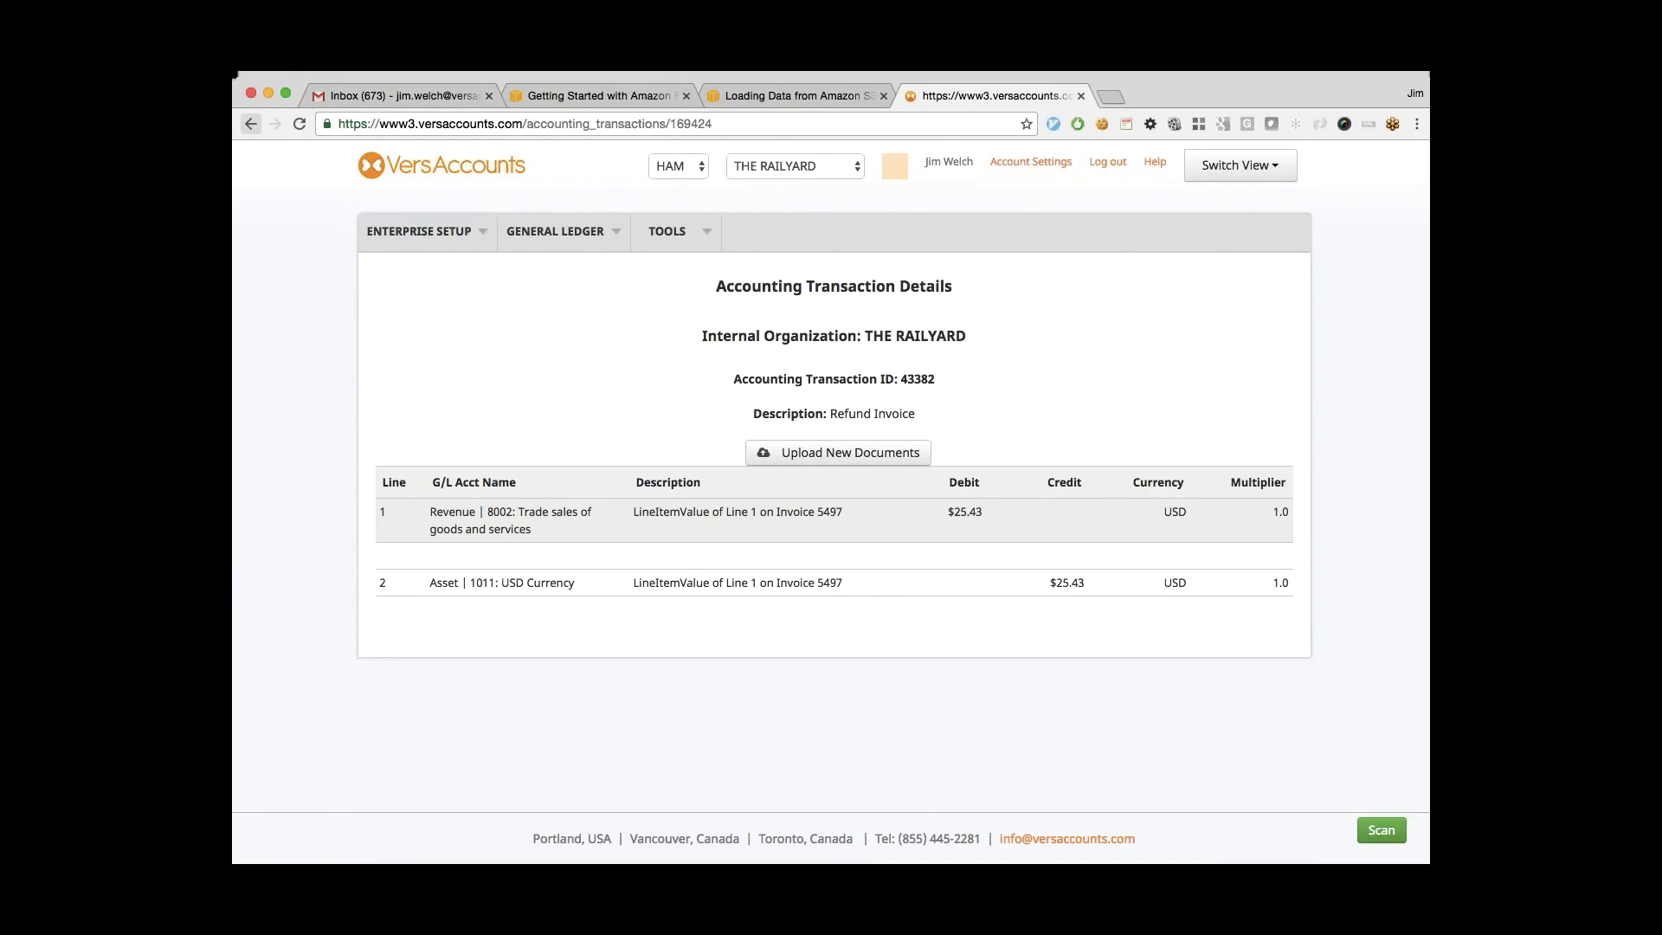
left_click(250, 123)
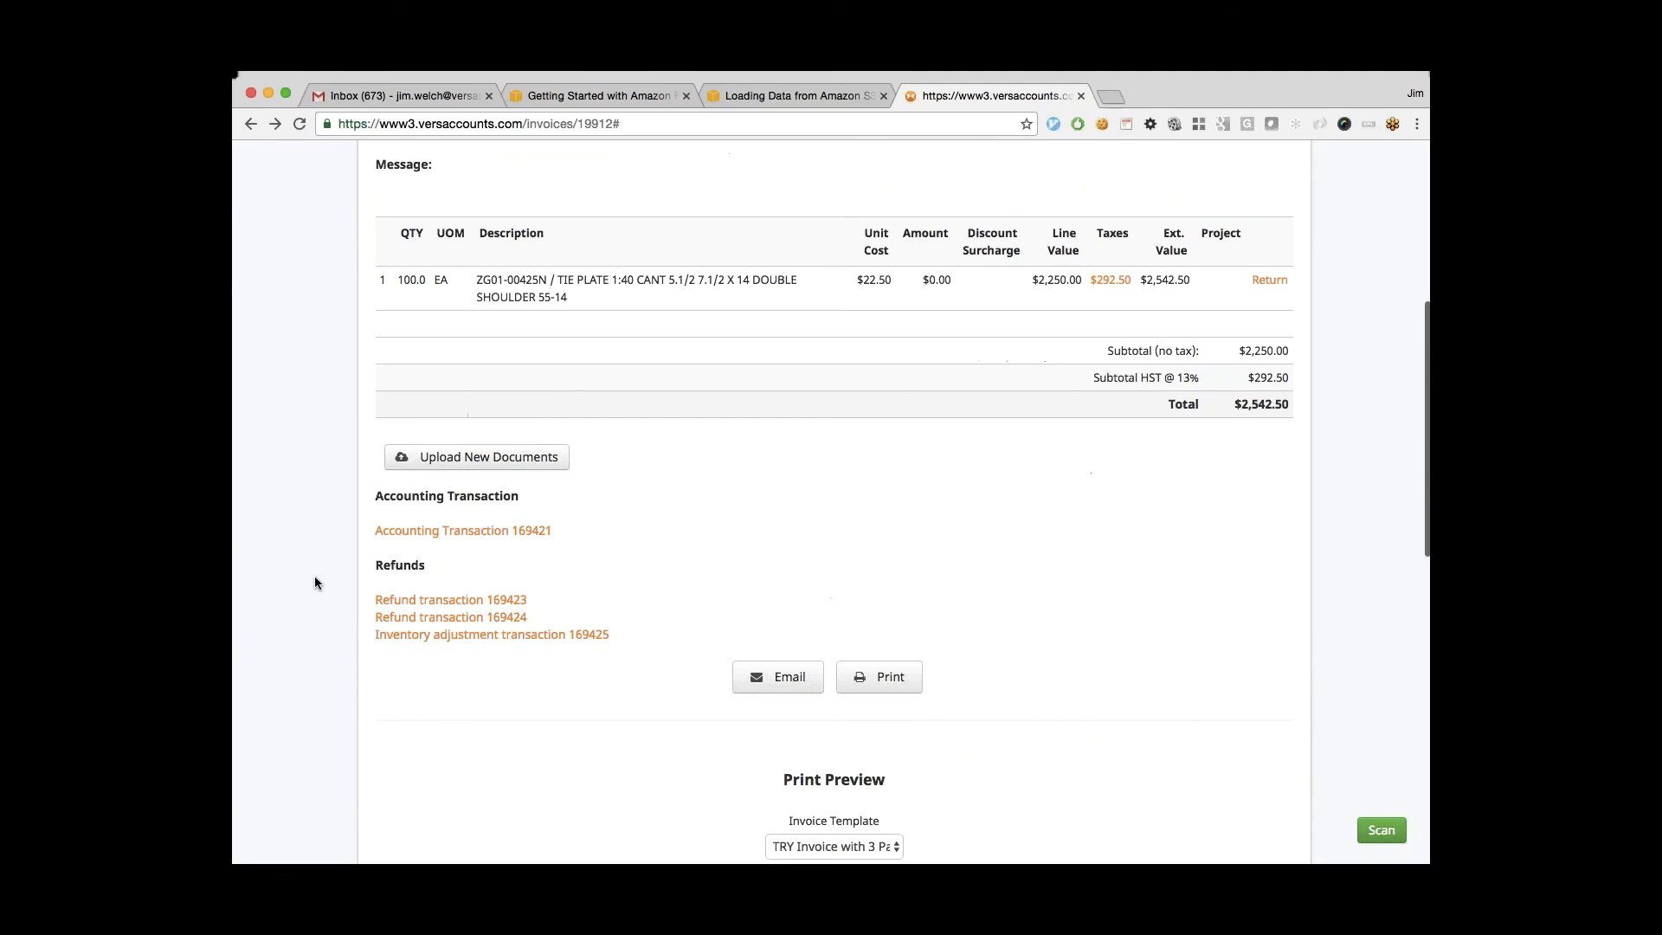
left_click(472, 635)
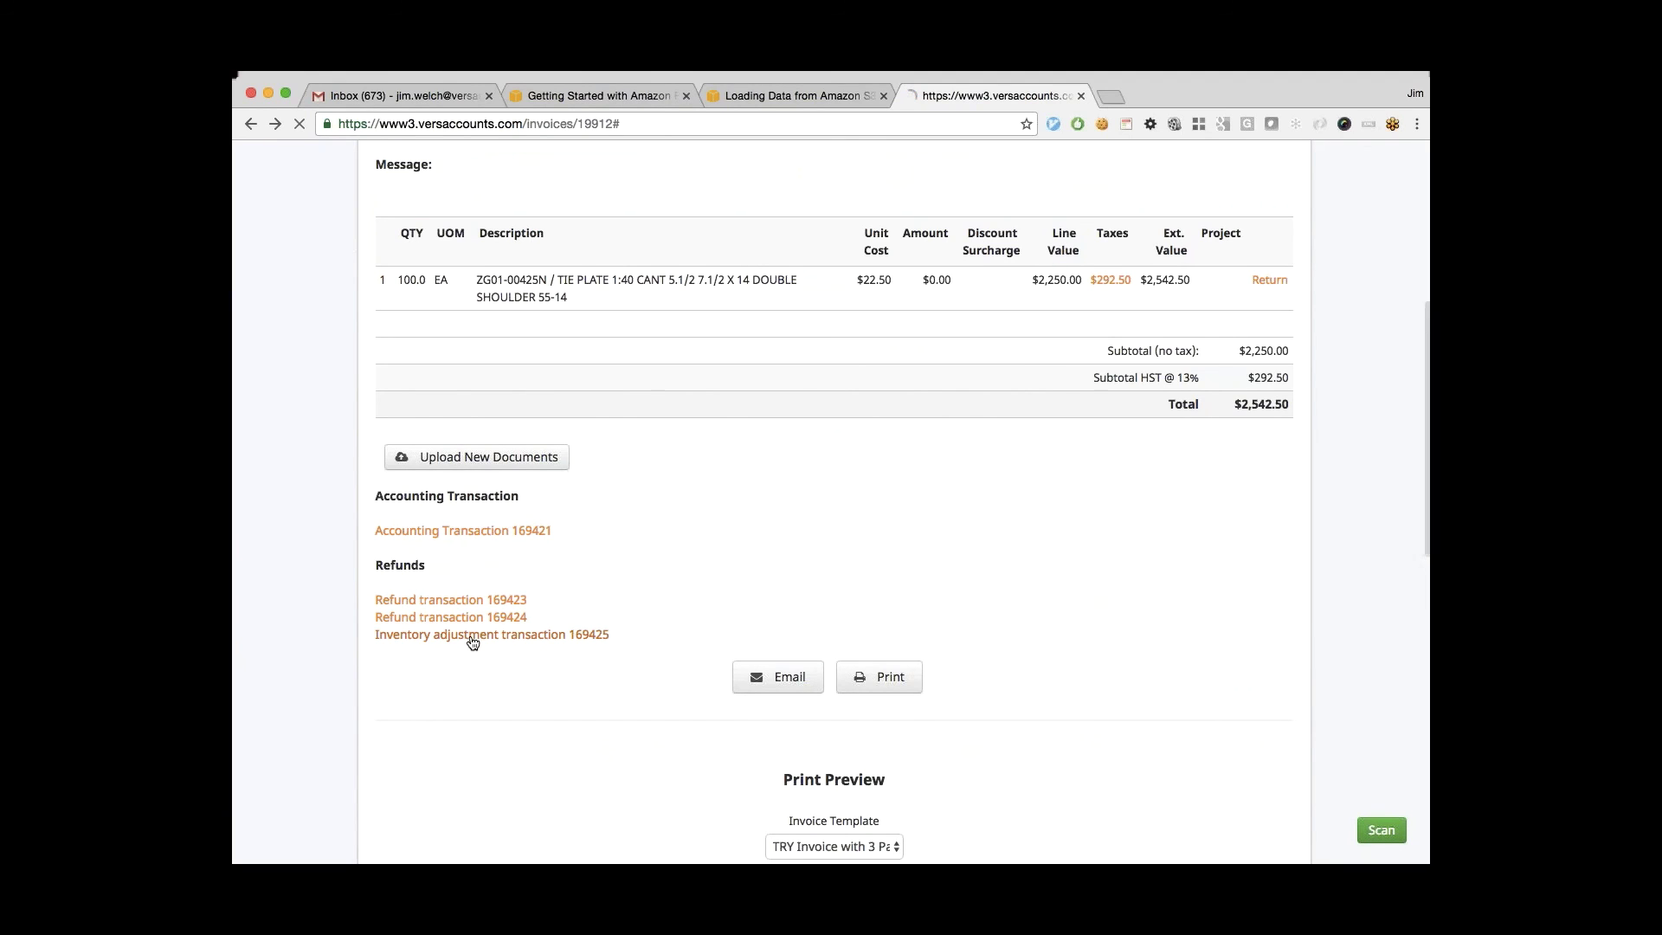